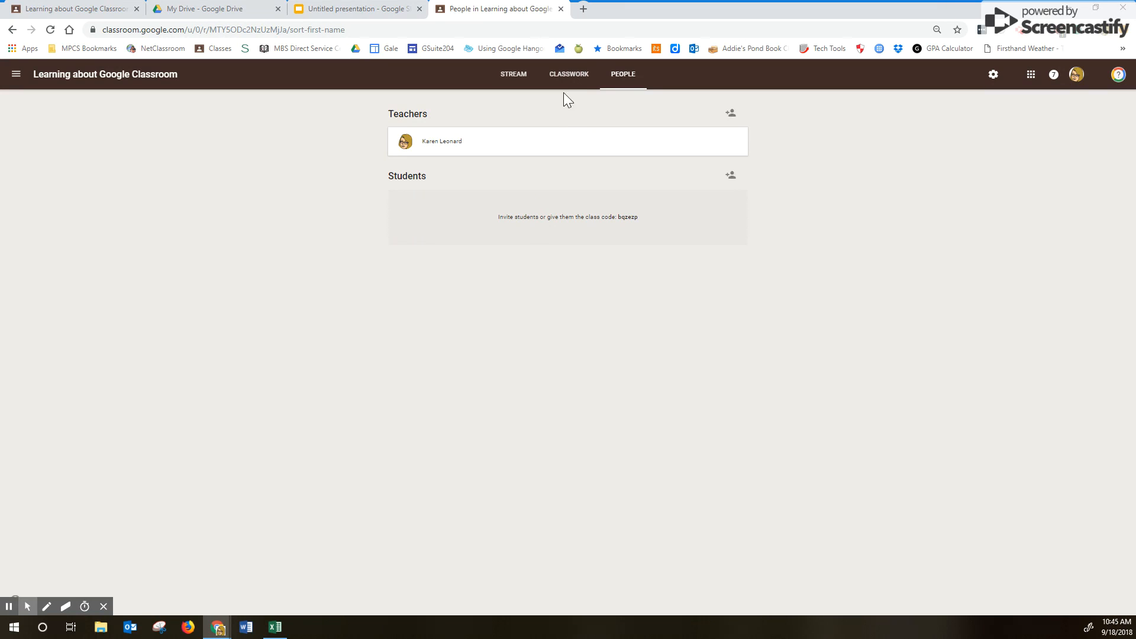
- Switch from the People page to the Classwork page of Learning about Google Classroom
{"action": "left_click", "coordinate": [569, 75]}
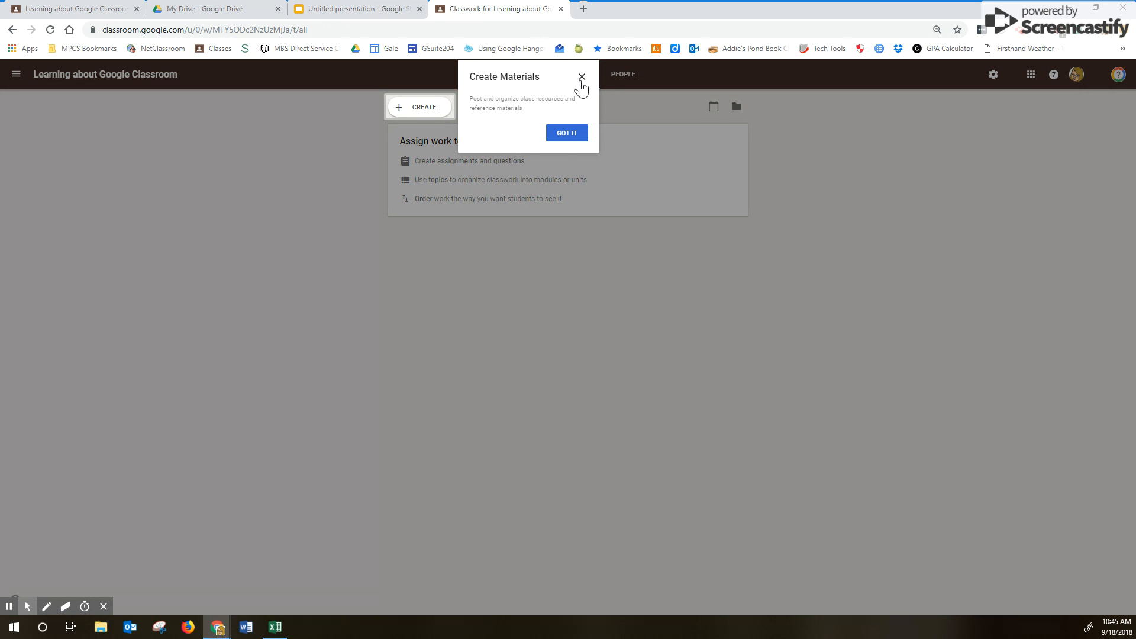
- Close the Create Materials tip and create a new Assignment for the class
{"action": "left_click", "coordinate": [581, 79]}
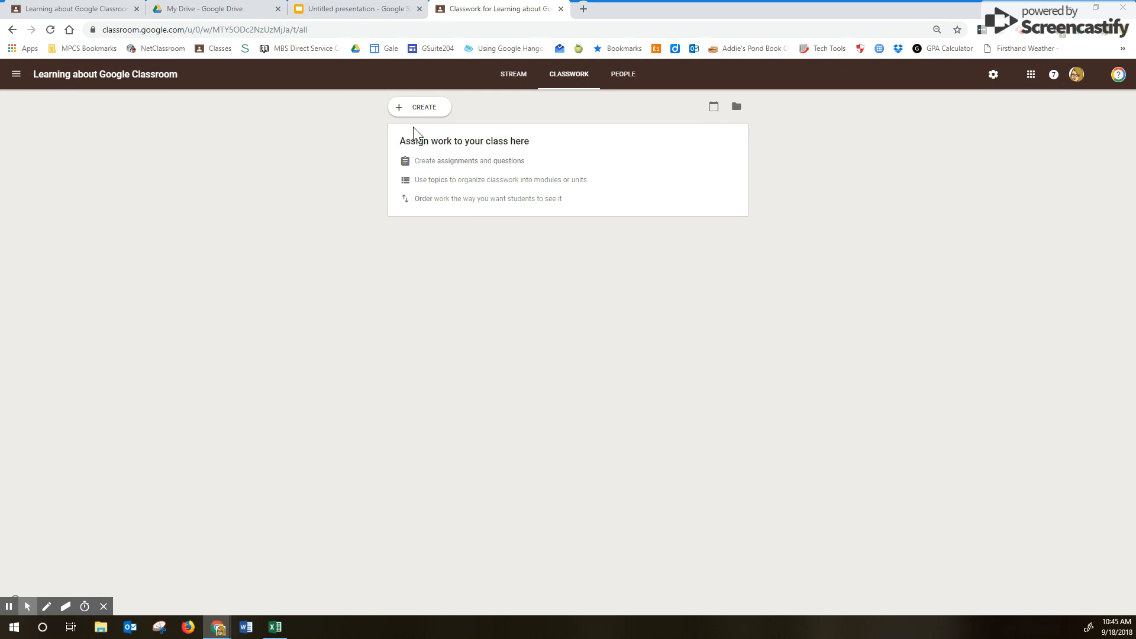
{"action": "left_click", "coordinate": [419, 110]}
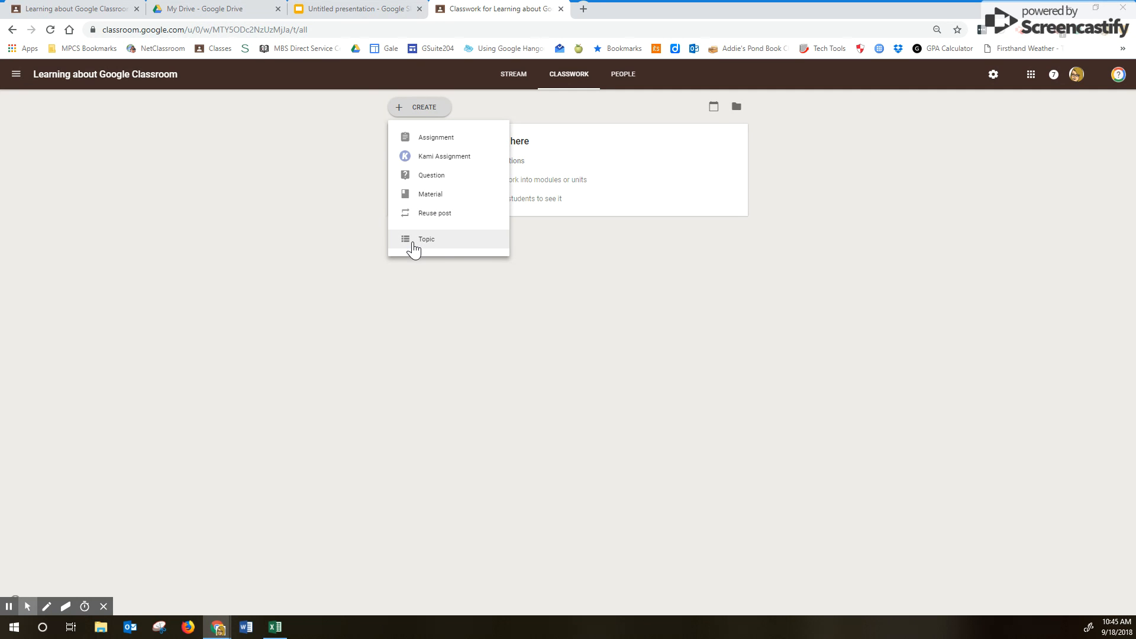
{"action": "left_click", "coordinate": [425, 144]}
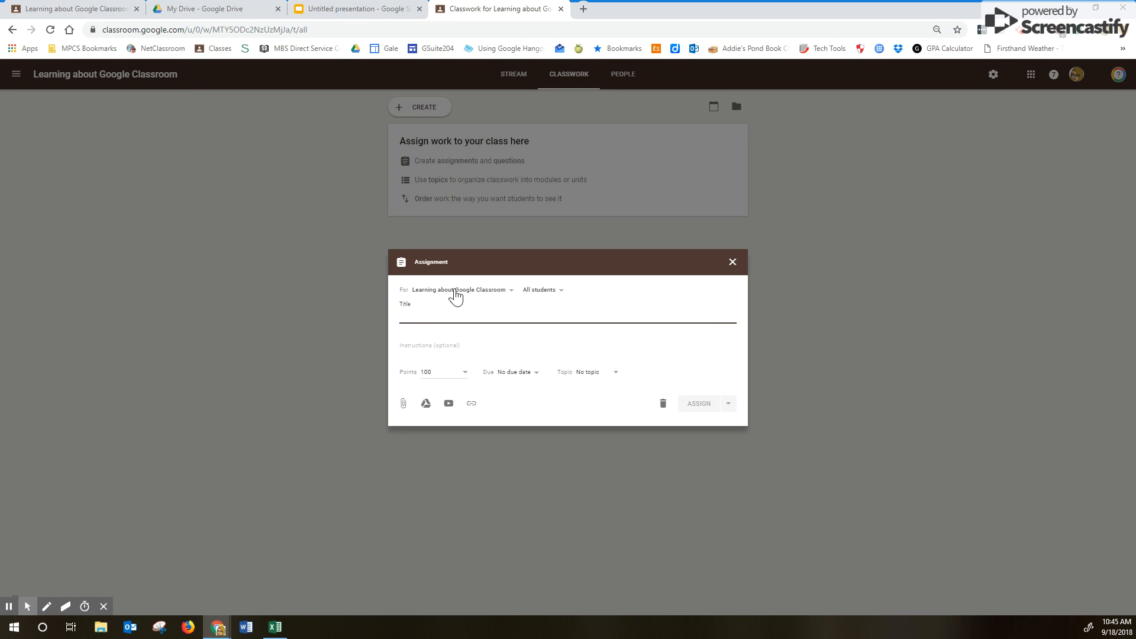
{"action": "left_click", "coordinate": [455, 291]}
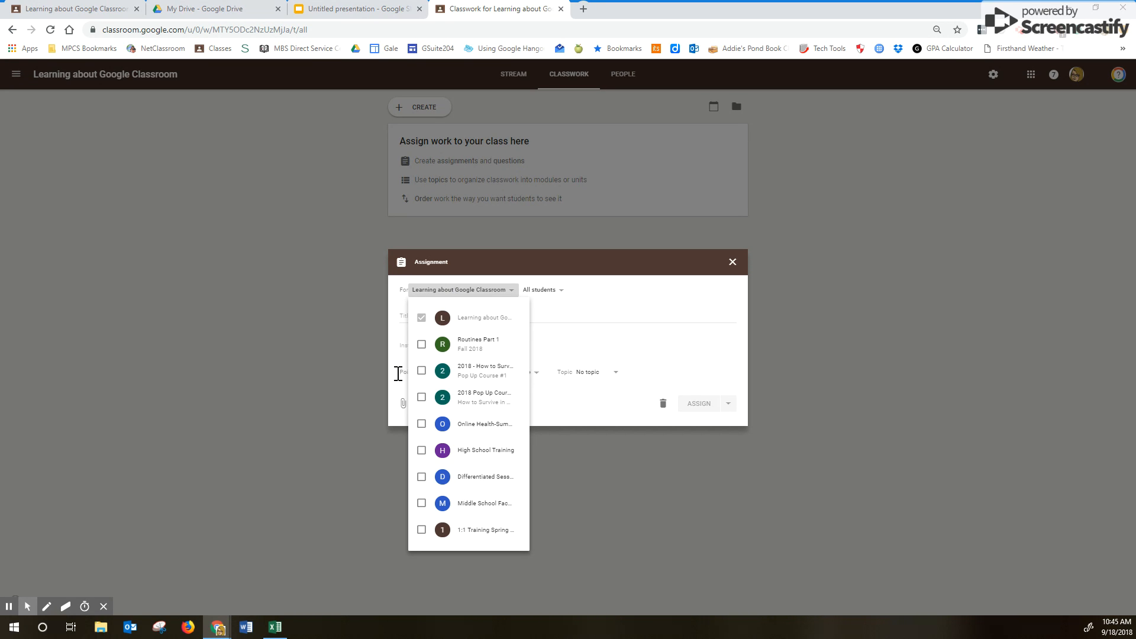
{"action": "left_click", "coordinate": [421, 344]}
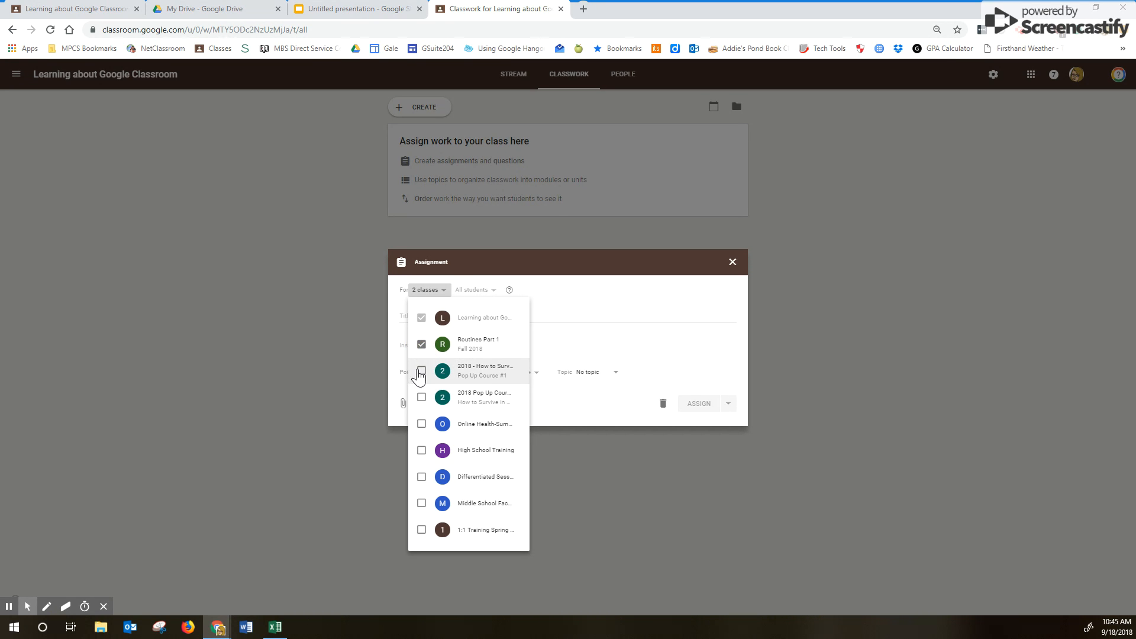
{"action": "left_click", "coordinate": [420, 372]}
{"action": "left_click", "coordinate": [632, 290]}
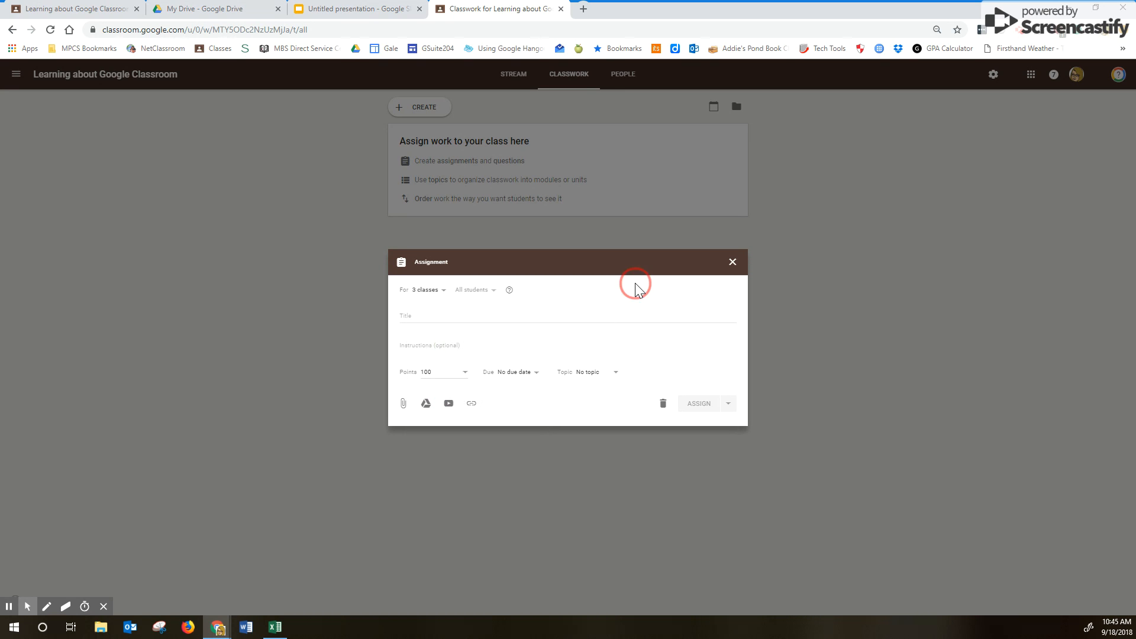
{"action": "left_click", "coordinate": [428, 291]}
{"action": "left_click", "coordinate": [422, 371]}
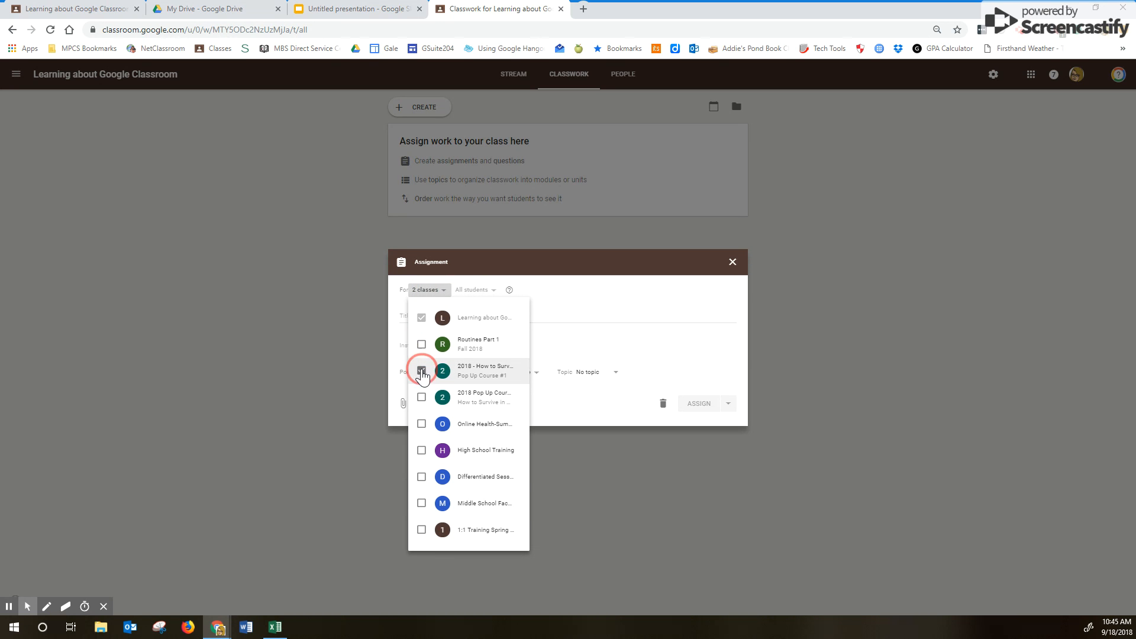
{"action": "left_click", "coordinate": [570, 290]}
{"action": "left_click", "coordinate": [540, 291]}
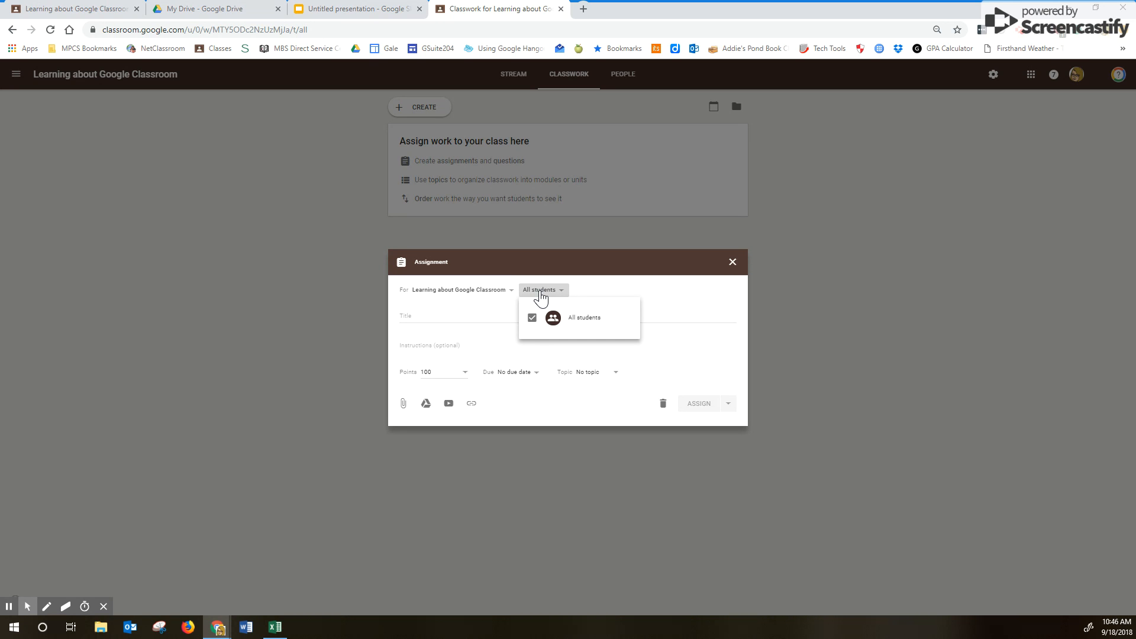
- Title the new assignment 'Metric Assessment'
{"action": "left_click", "coordinate": [416, 319]}
{"action": "left_click", "coordinate": [417, 315]}
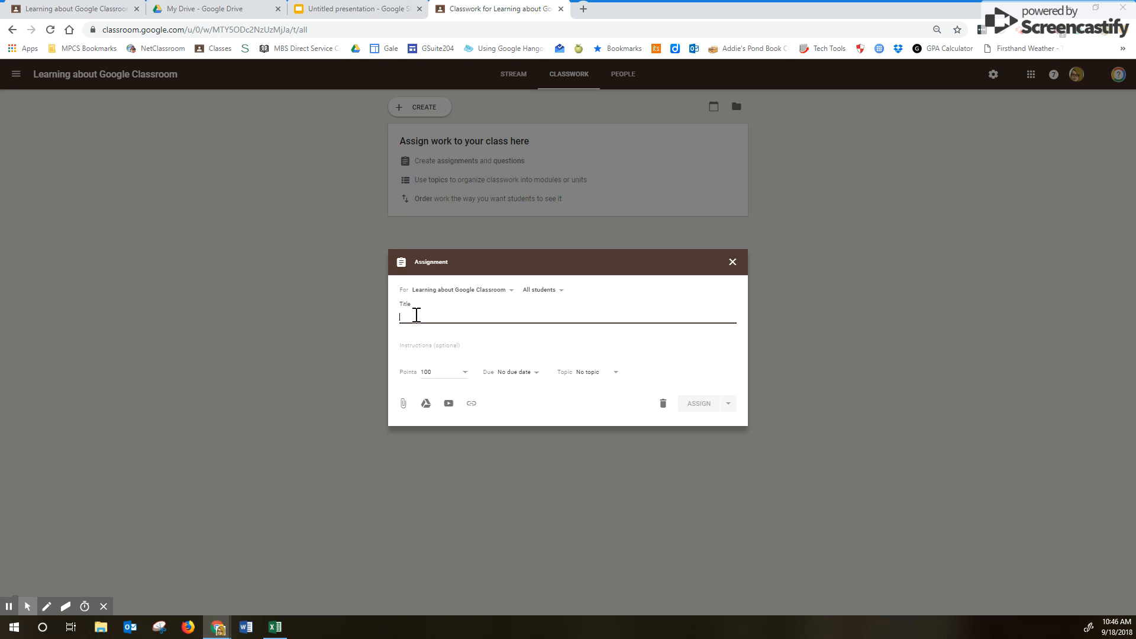
{"action": "type", "text": "Metr"}
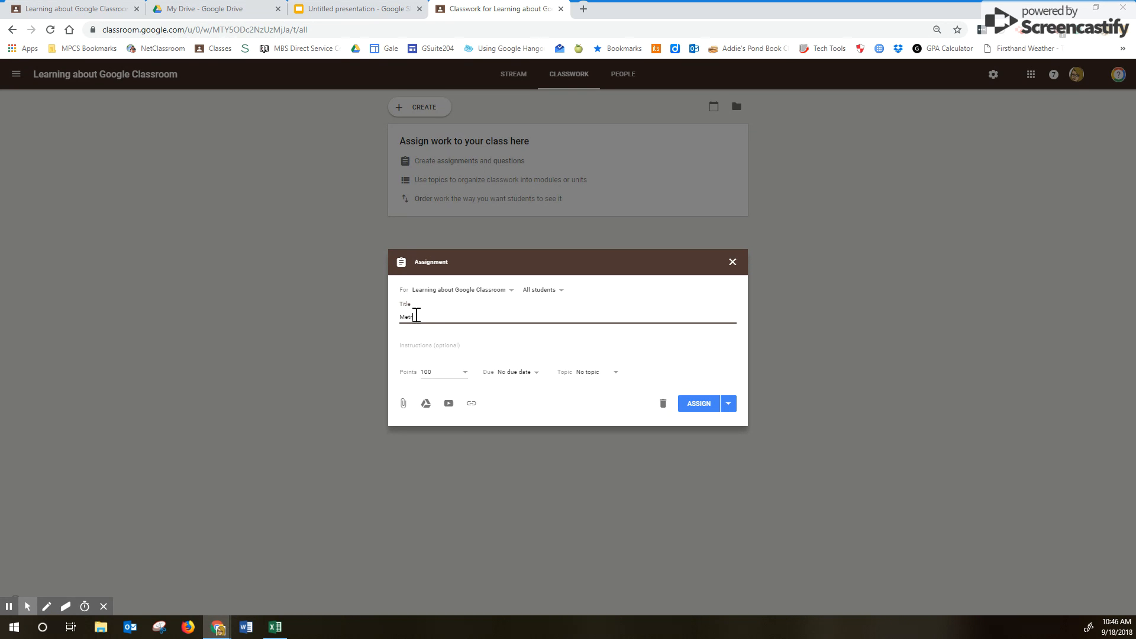
{"action": "type", "text": "ic Assessment"}
{"action": "left_click", "coordinate": [420, 346]}
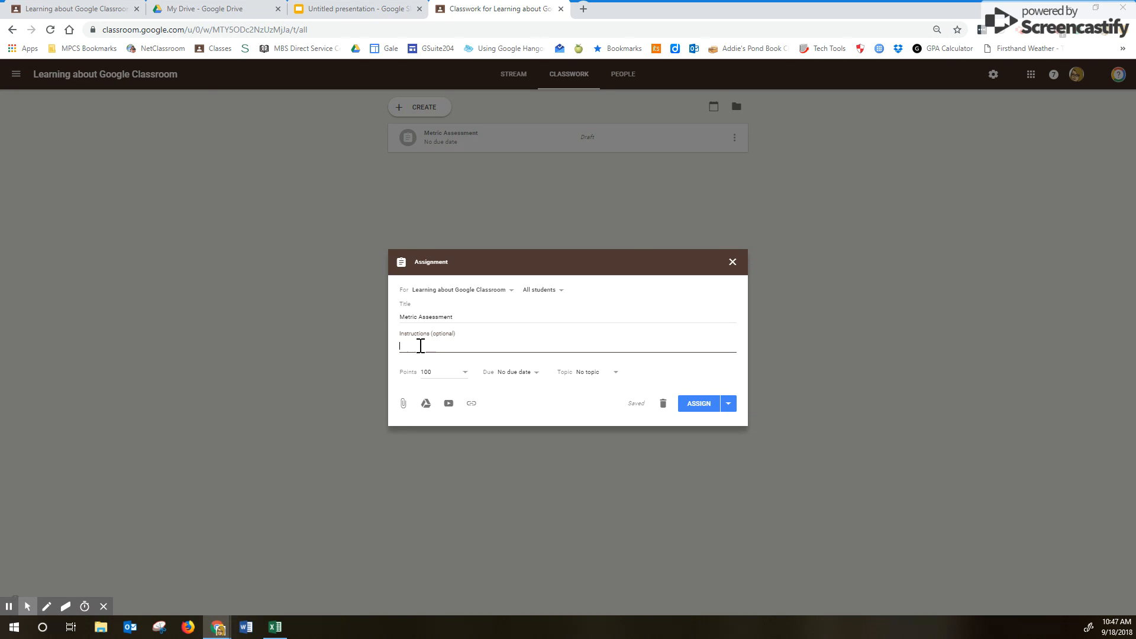
- Write instructions telling students to click VIEW ASSIGNMENT, ADD to link earlier work, or CREATE
{"action": "type", "text": "OPEN"}
{"action": "key", "text": "BackSpace"}
{"action": "key", "text": "BackSpace"}
{"action": "key", "text": "BackSpace"}
{"action": "key", "text": "BackSpace"}
{"action": "type", "text": "VIEW ASSIGN"}
{"action": "key", "text": "BackSpace"}
{"action": "key", "text": "BackSpace"}
{"action": "key", "text": "BackSpace"}
{"action": "key", "text": "BackSpace"}
{"action": "key", "text": "BackSpace"}
{"action": "key", "text": "BackSpace"}
{"action": "key", "text": "BackSpace"}
{"action": "key", "text": "BackSpace"}
{"action": "key", "text": "BackSpace"}
{"action": "type", "text": "Click "}
{"action": "type", "text": "VIEW ASS"}
{"action": "type", "text": "IGNEM"}
{"action": "type", "text": "MENT"}
{"action": "type", "text": "."}
{"action": "type", "text": "Click "}
{"action": "type", "text": "ADD"}
{"action": "type", "text": " to"}
{"action": "type", "text": " add a link to"}
{"action": "type", "text": " previou"}
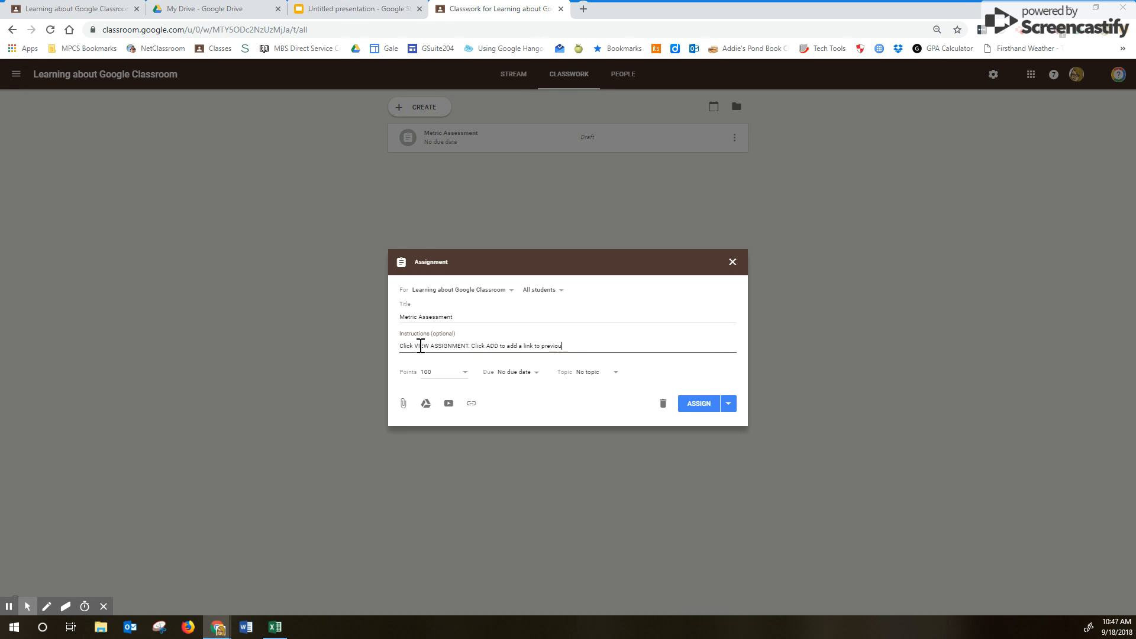
{"action": "type", "text": "sly created assignment. Click CREATE to create a new document."}
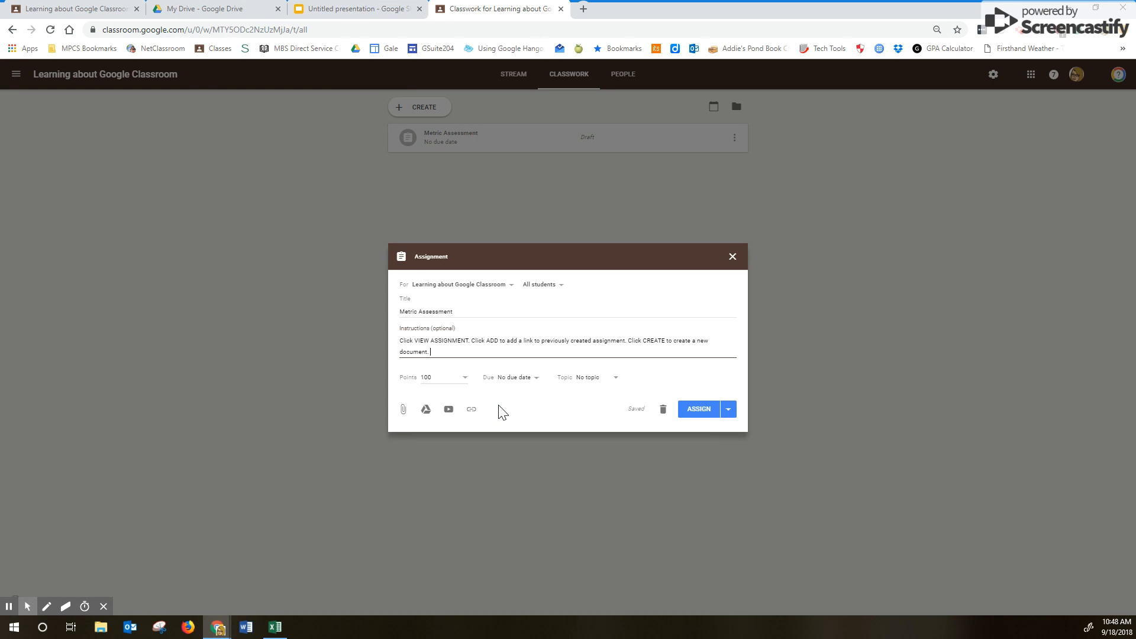
{"action": "left_click", "coordinate": [454, 378]}
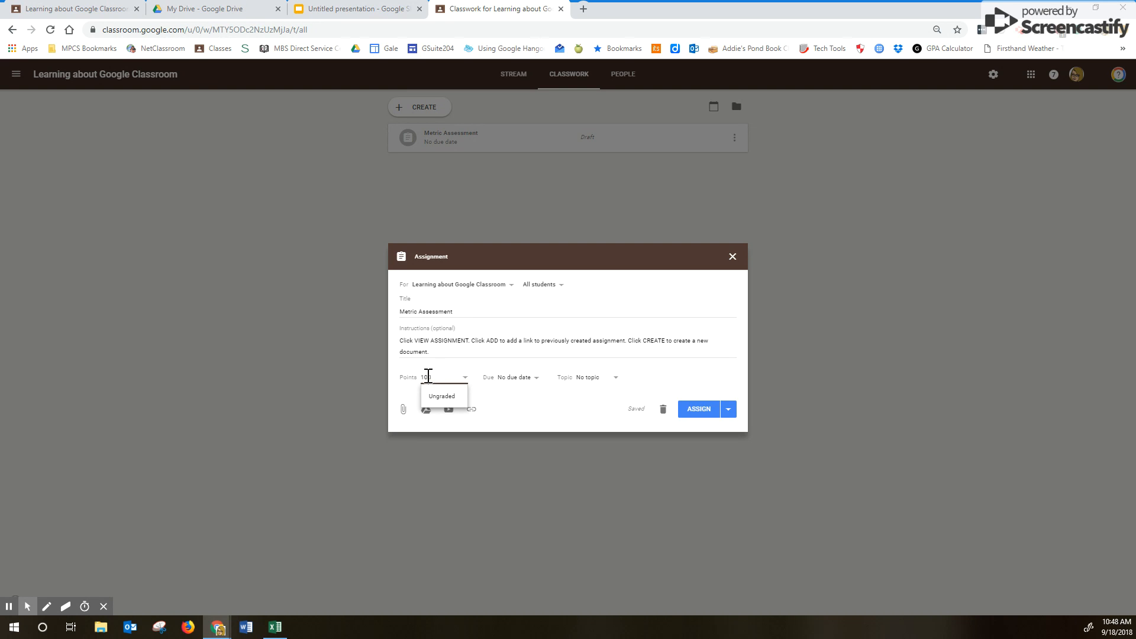
- Keep 100 points and set the due date to Sep 20 at 8:20 AM
{"action": "left_click", "coordinate": [499, 404]}
{"action": "left_click", "coordinate": [512, 379]}
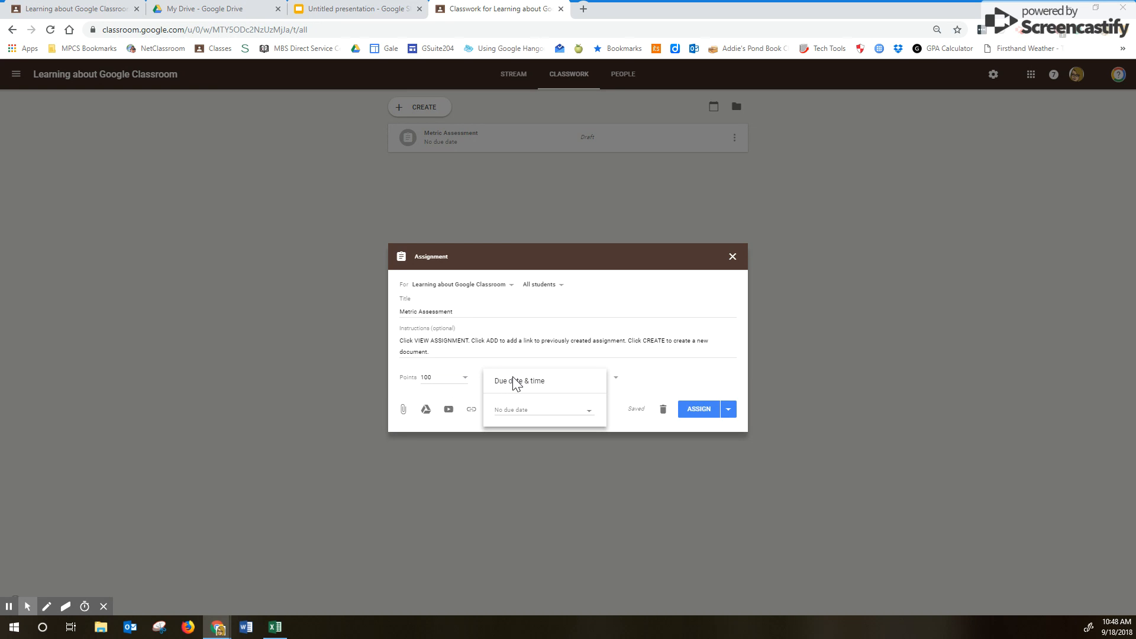
{"action": "left_click", "coordinate": [507, 413]}
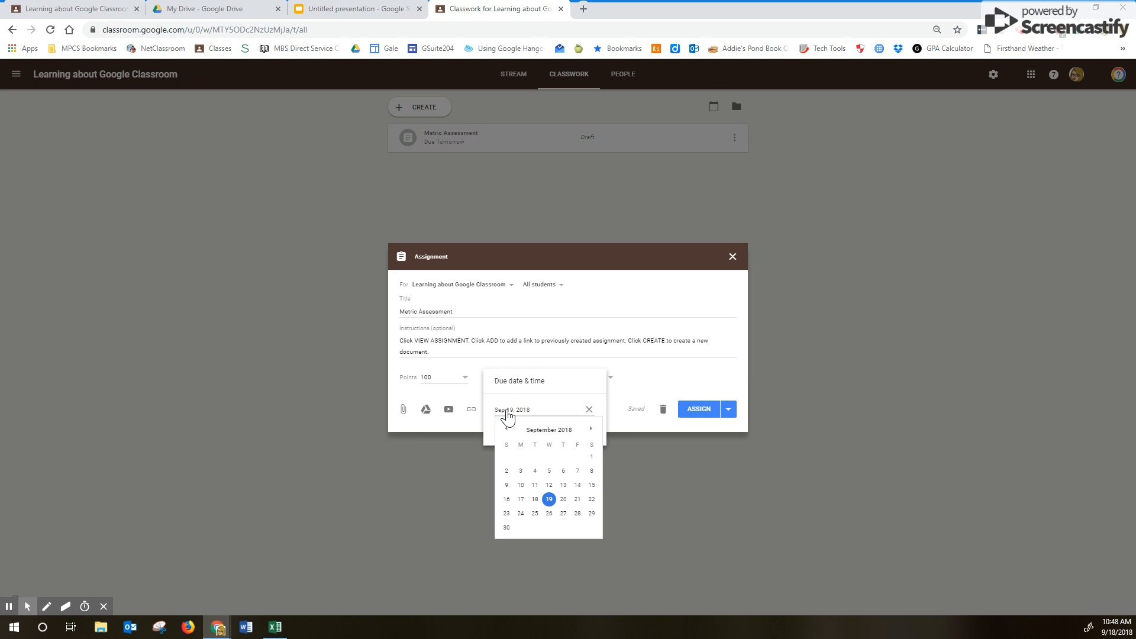
{"action": "left_click", "coordinate": [564, 499]}
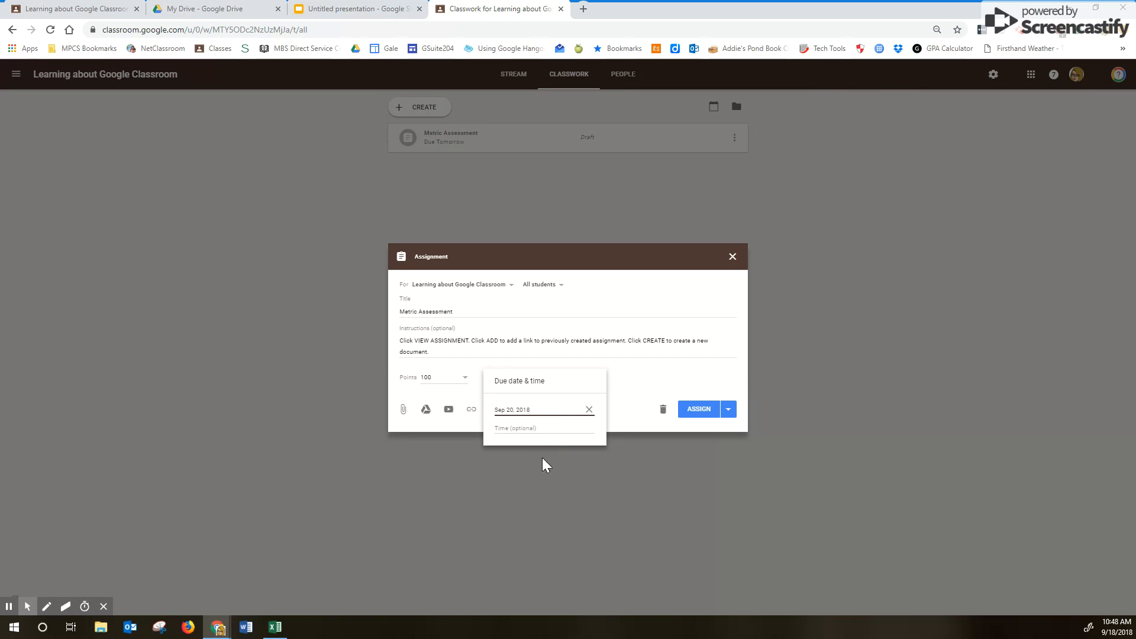
{"action": "left_click", "coordinate": [507, 428]}
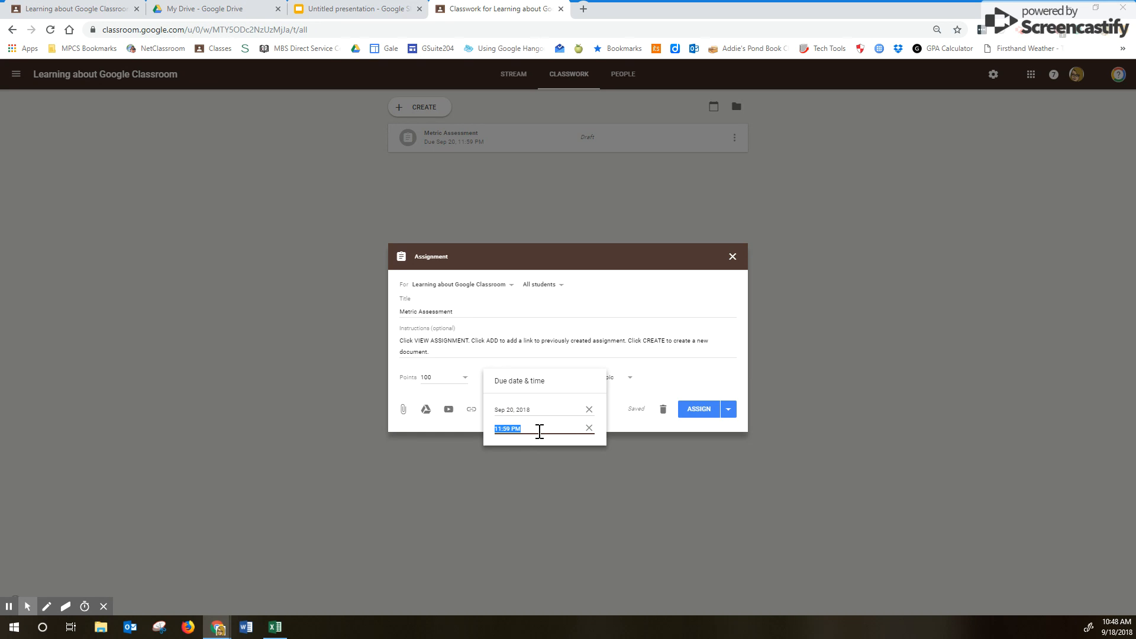
{"action": "key", "text": "BackSpace"}
{"action": "type", "text": "8:20 AM"}
- Assign Metric Assessment to a newly created topic named 'Daily Work'
{"action": "left_click", "coordinate": [513, 470]}
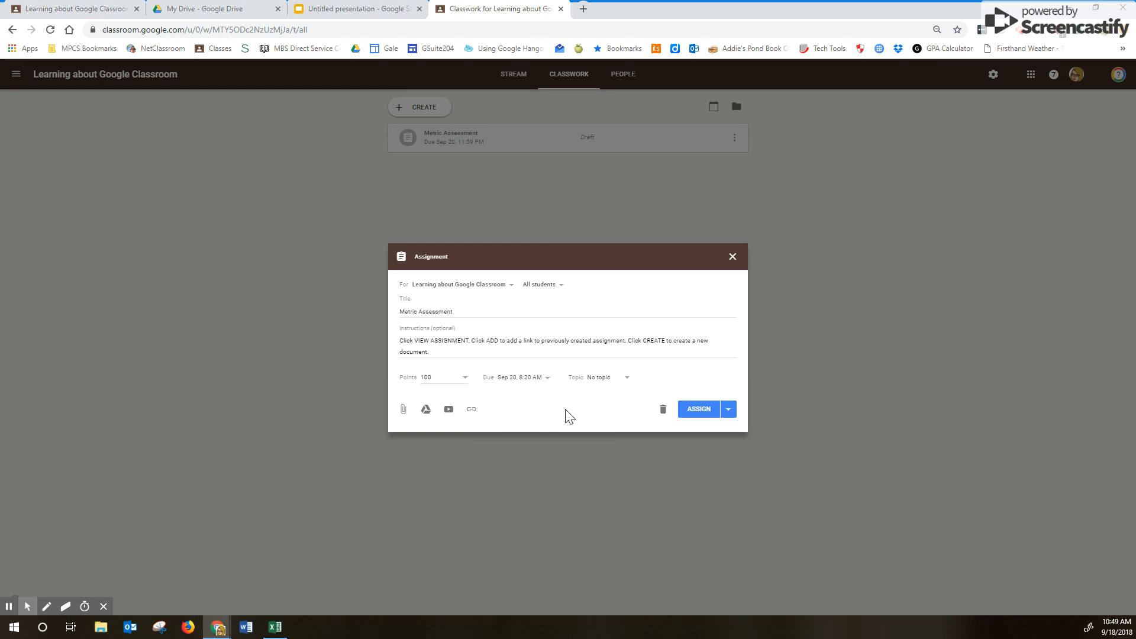
{"action": "left_click", "coordinate": [593, 381]}
{"action": "left_click", "coordinate": [597, 395]}
{"action": "type", "text": "Daily Work"}
{"action": "left_click", "coordinate": [403, 409]}
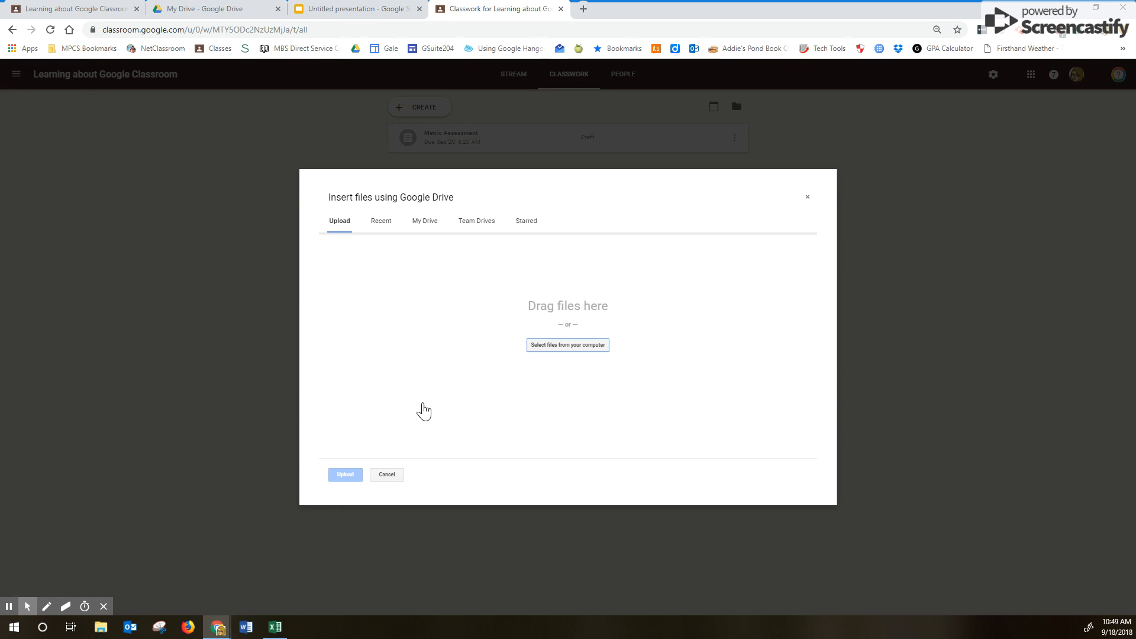
- Close the file picker and cancel the YouTube and Add link dialogs without attaching anything
{"action": "left_click", "coordinate": [807, 199]}
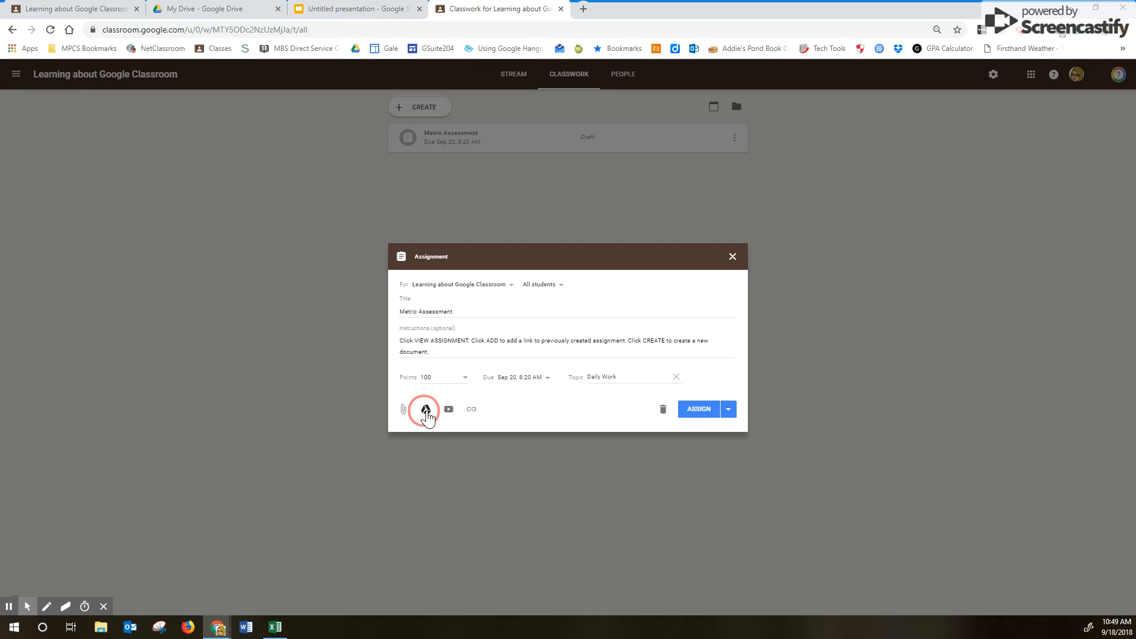
{"action": "left_click", "coordinate": [448, 409]}
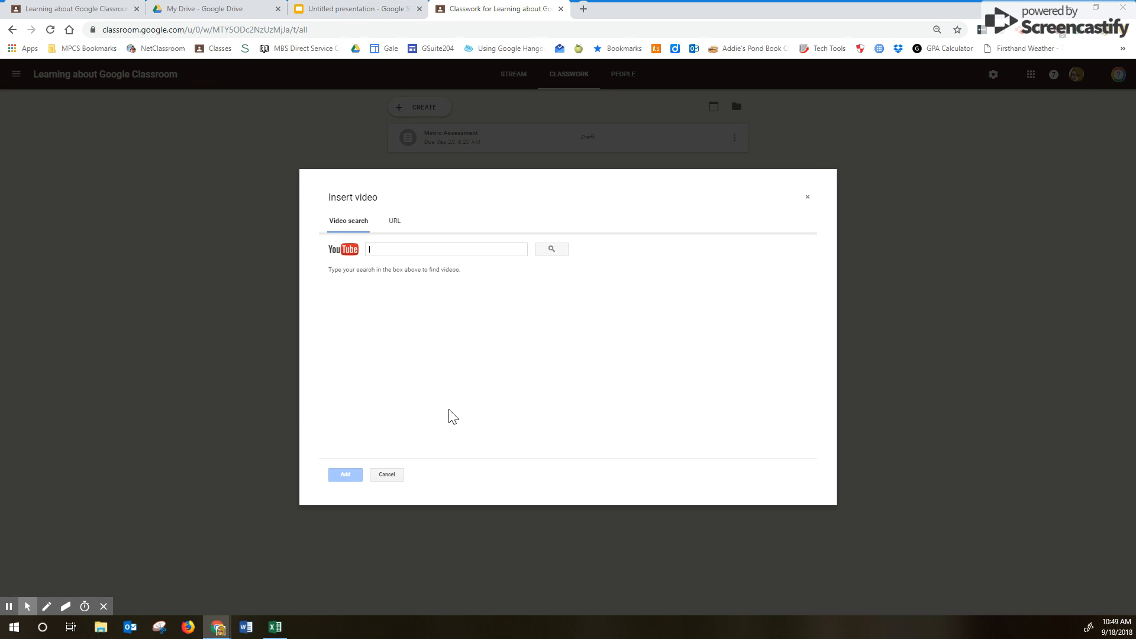
{"action": "left_click", "coordinate": [395, 223]}
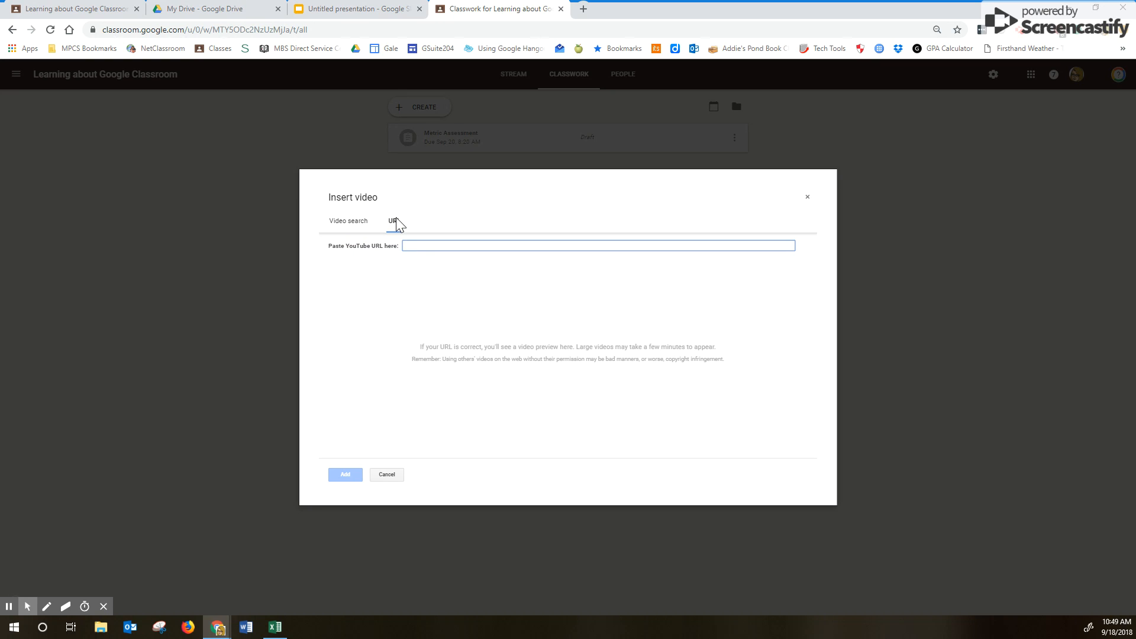
{"action": "left_click", "coordinate": [390, 474]}
{"action": "left_click", "coordinate": [455, 418]}
{"action": "left_click", "coordinate": [472, 410]}
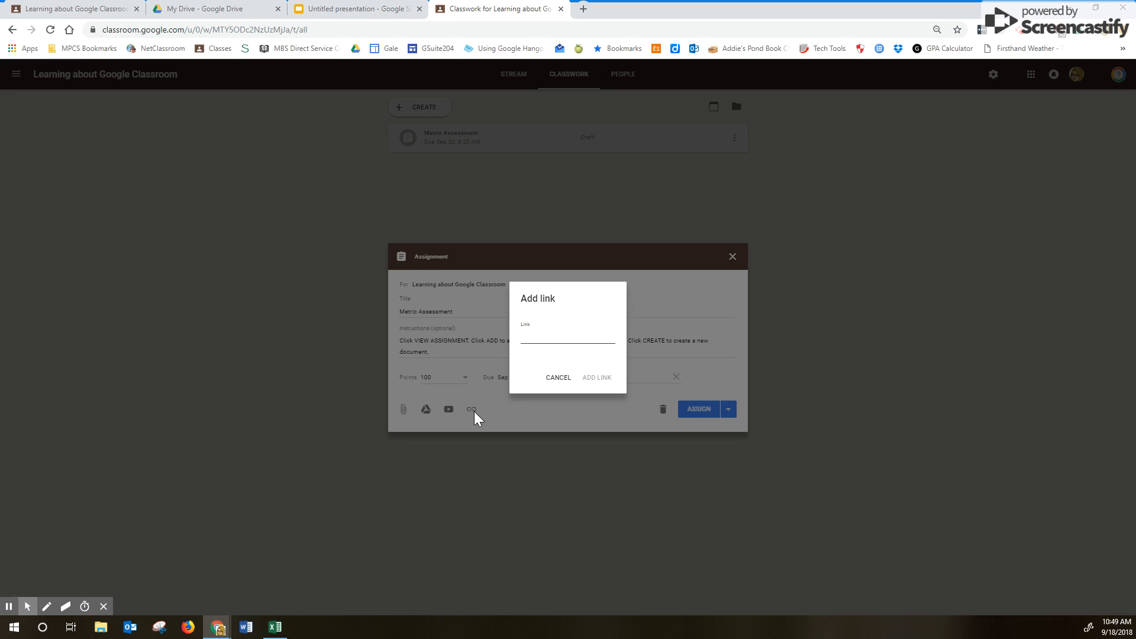
{"action": "left_click", "coordinate": [555, 378]}
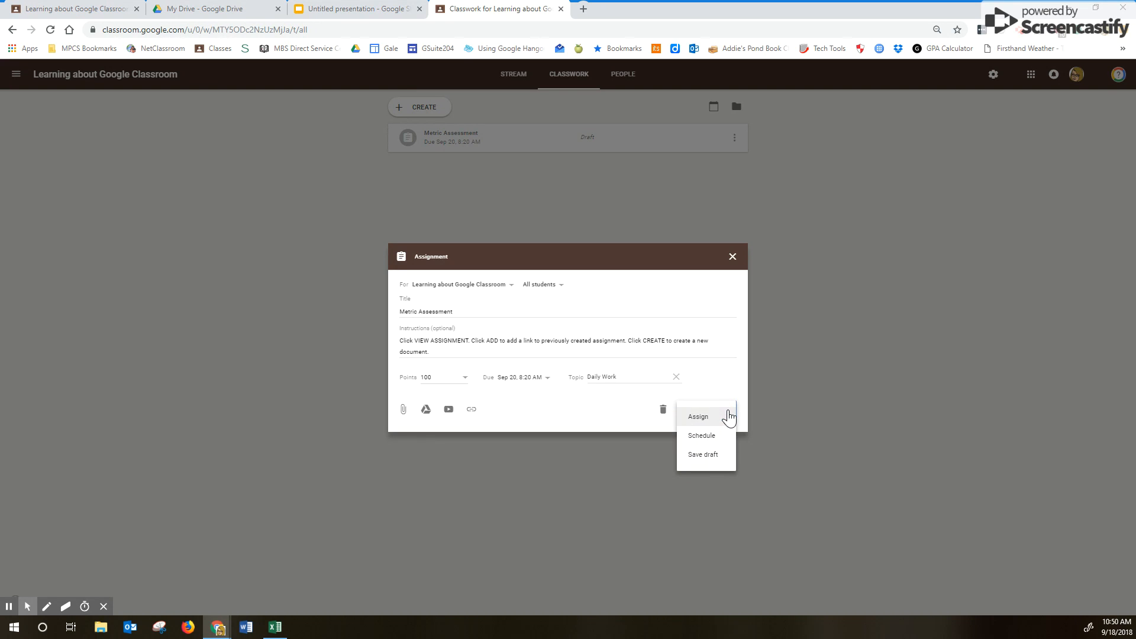
- Schedule Metric Assessment to post on Sep 19, 2018 at 8:00 AM
{"action": "left_click", "coordinate": [729, 411]}
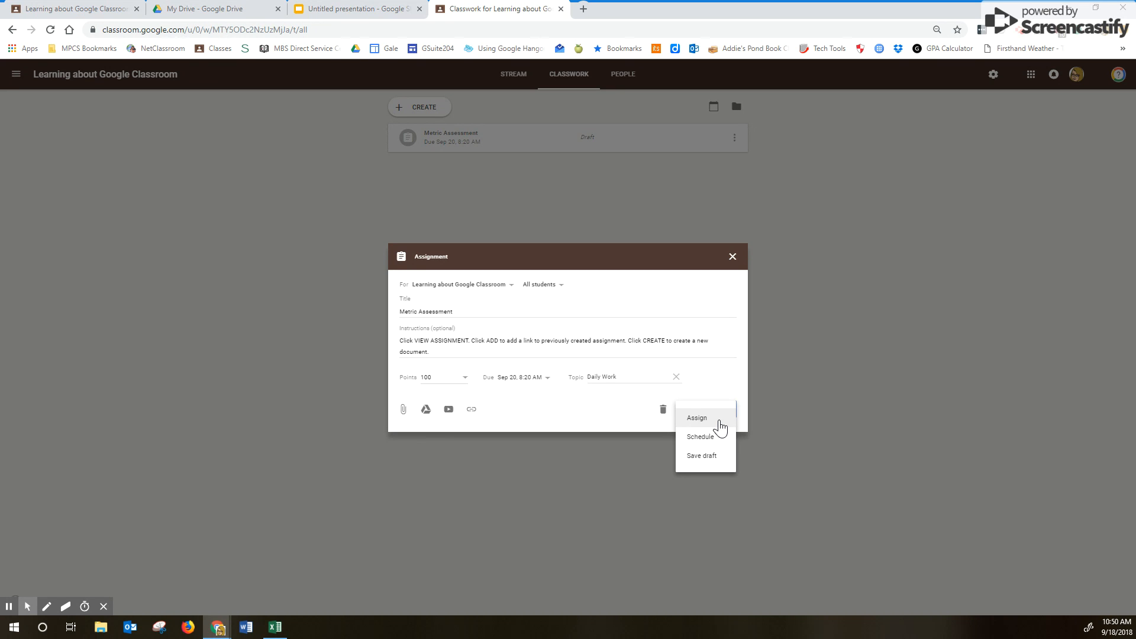
{"action": "left_click", "coordinate": [700, 437]}
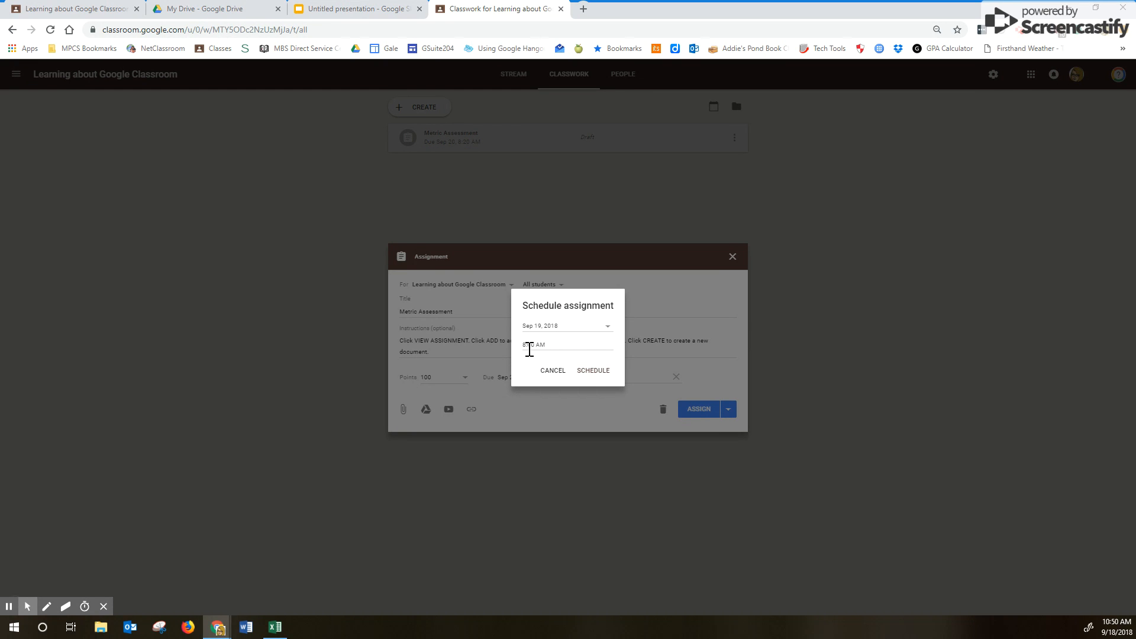
{"action": "left_click", "coordinate": [592, 372]}
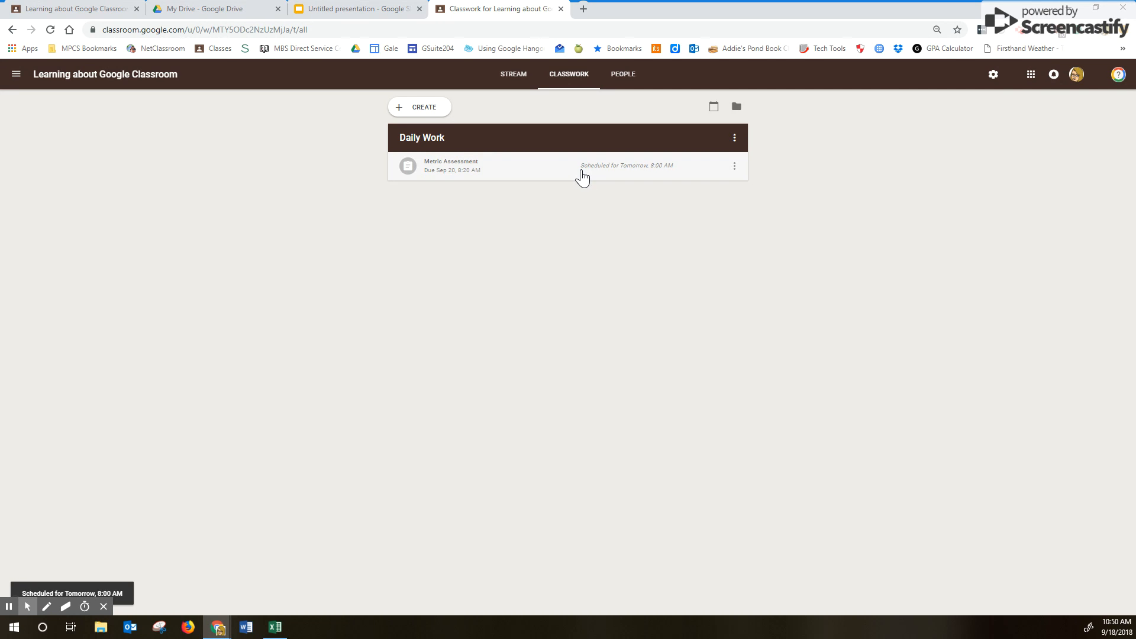
- Create and immediately post a second assignment titled 'Daily Work metric part 2'
{"action": "left_click", "coordinate": [431, 114]}
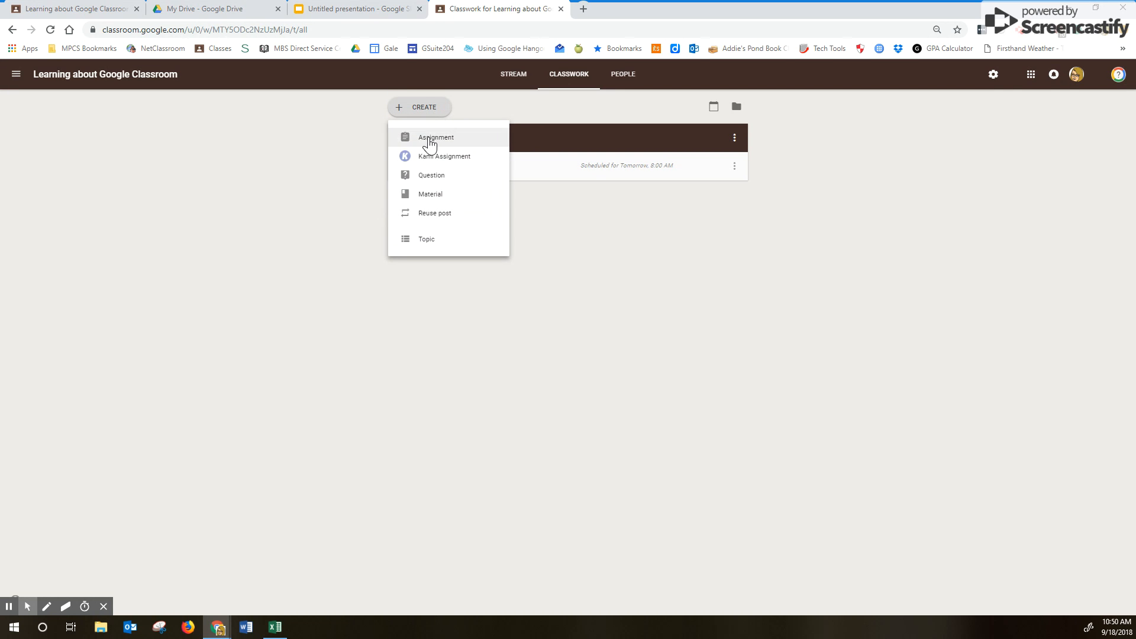
{"action": "left_click", "coordinate": [430, 142]}
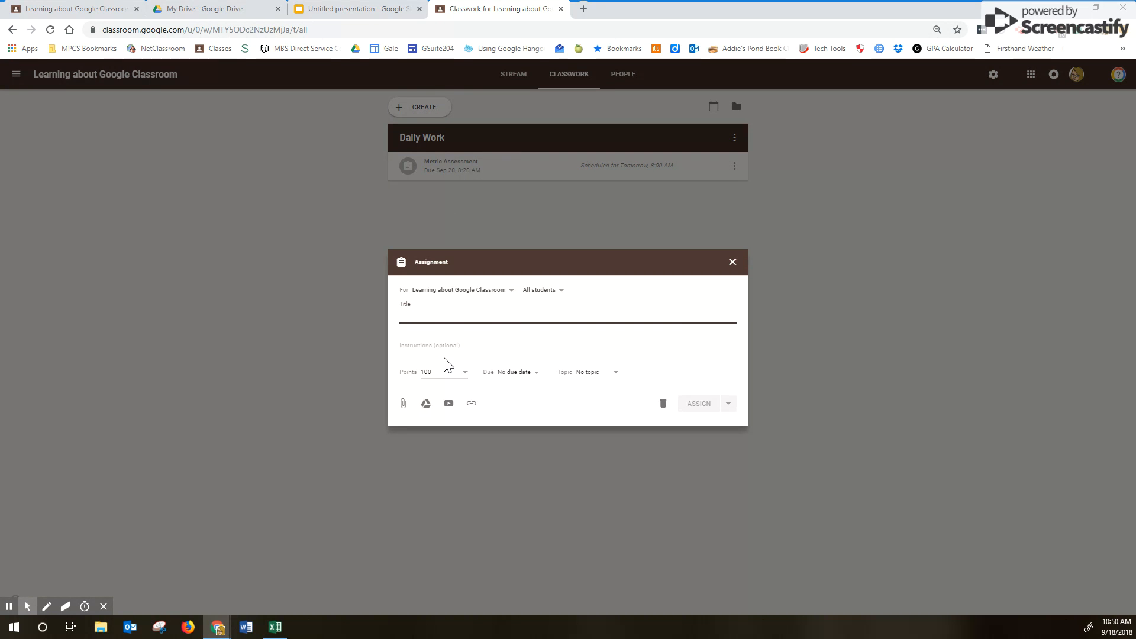
{"action": "type", "text": "Daily "}
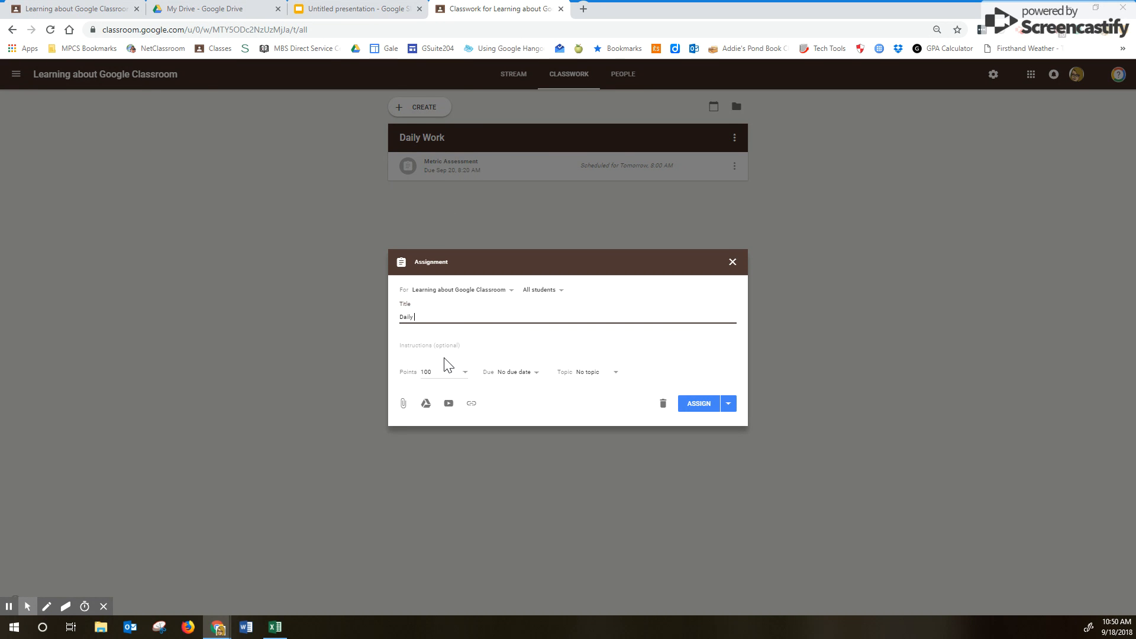
{"action": "type", "text": "Workd"}
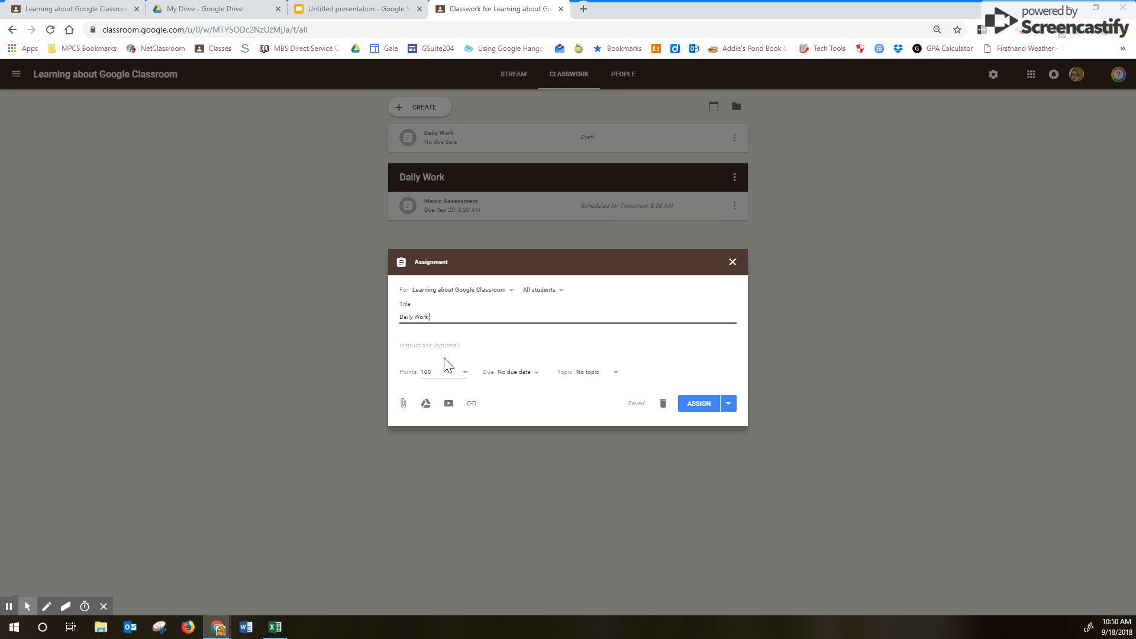
{"action": "type", "text": " metric part 2"}
{"action": "left_click", "coordinate": [707, 407]}
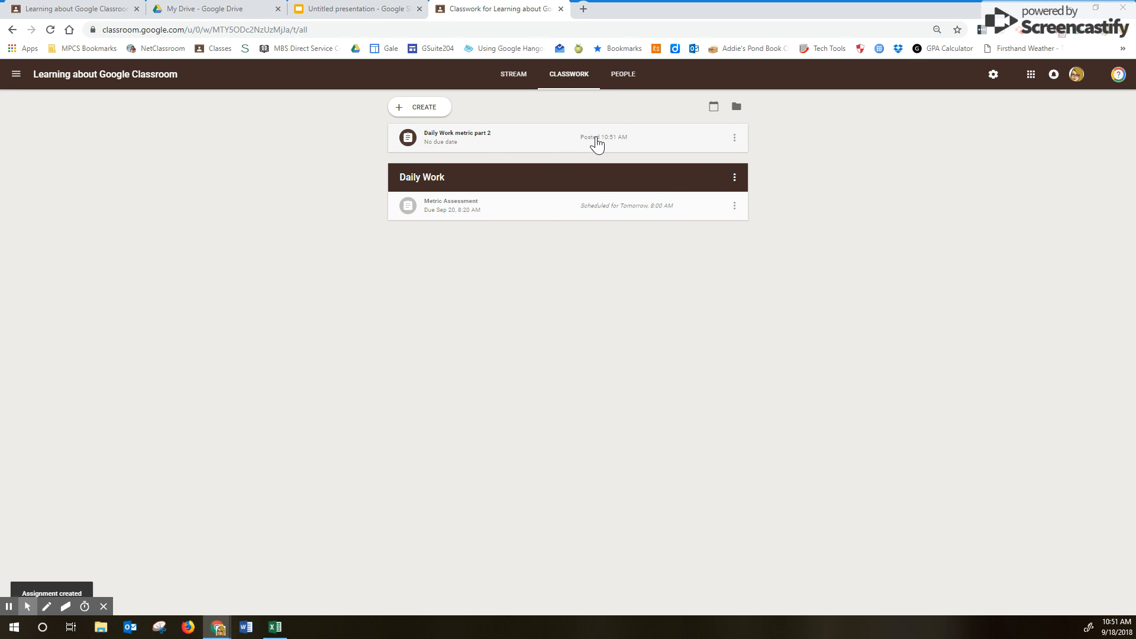
- Open 'Daily Work metric part 2' for editing and close it unchanged
{"action": "left_click", "coordinate": [734, 138]}
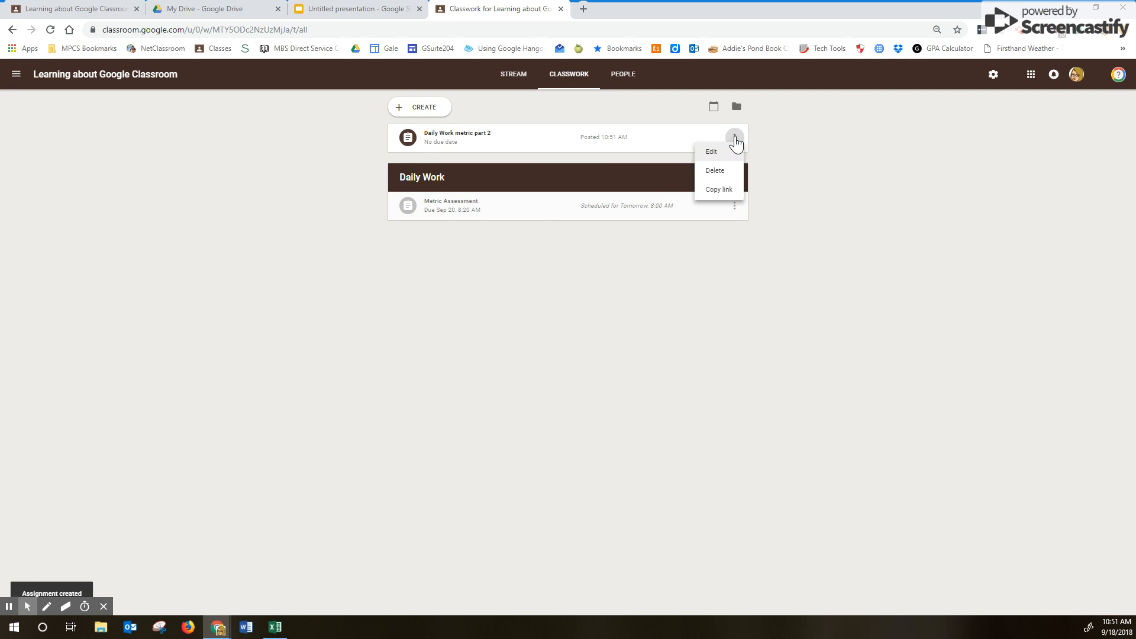
{"action": "left_click", "coordinate": [707, 156]}
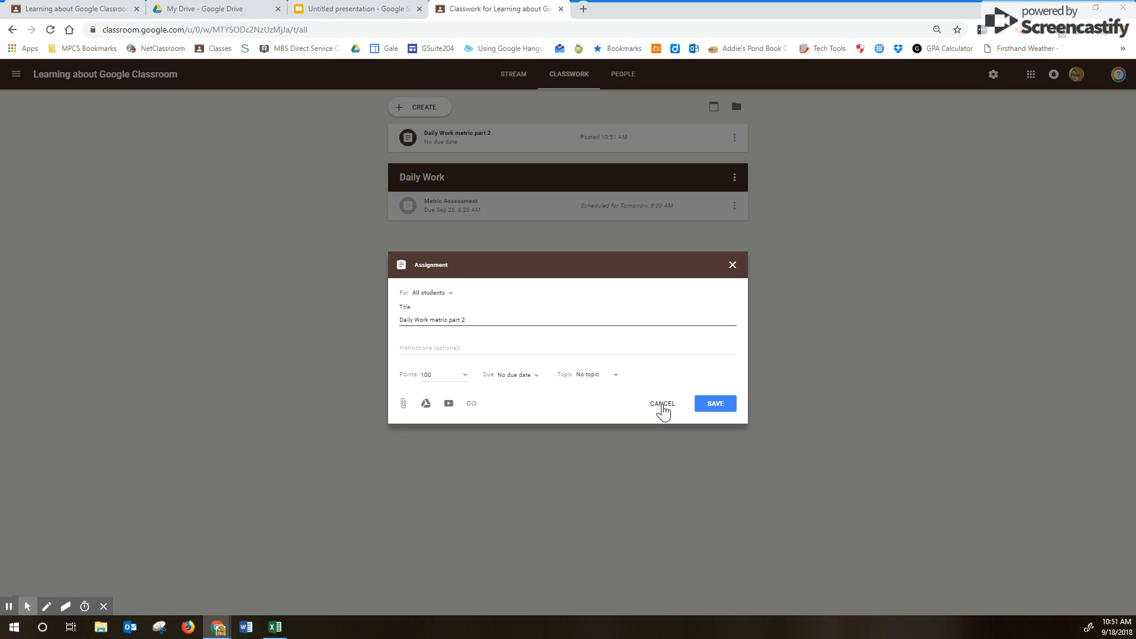
{"action": "left_click", "coordinate": [732, 265]}
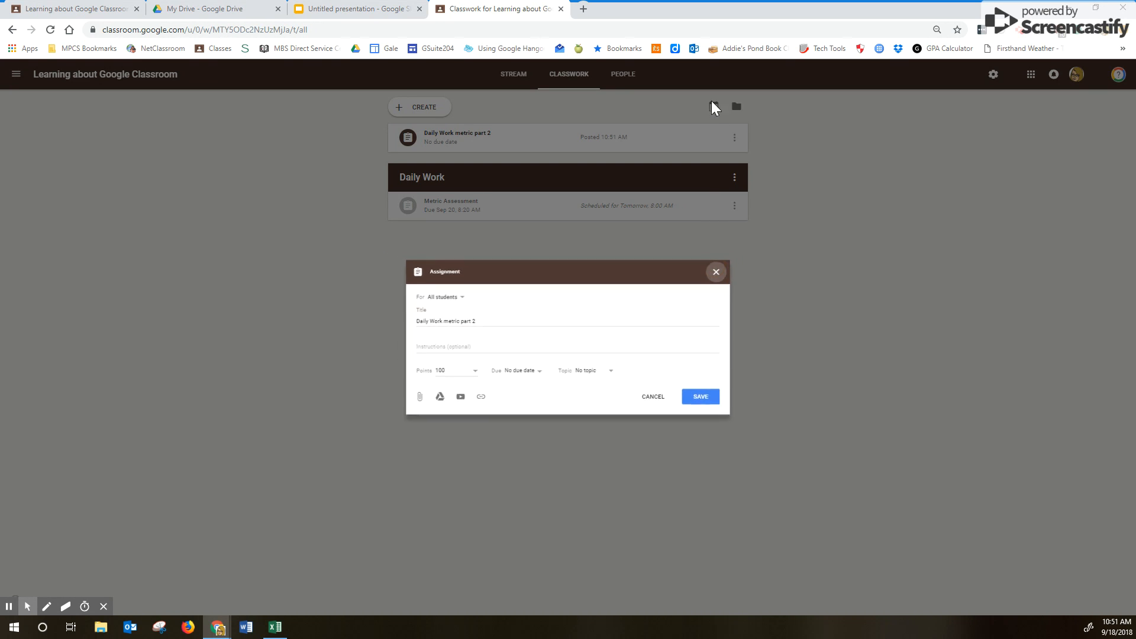
- Delete the 'Daily Work metric part 2' assignment and confirm the deletion
{"action": "left_click", "coordinate": [734, 140]}
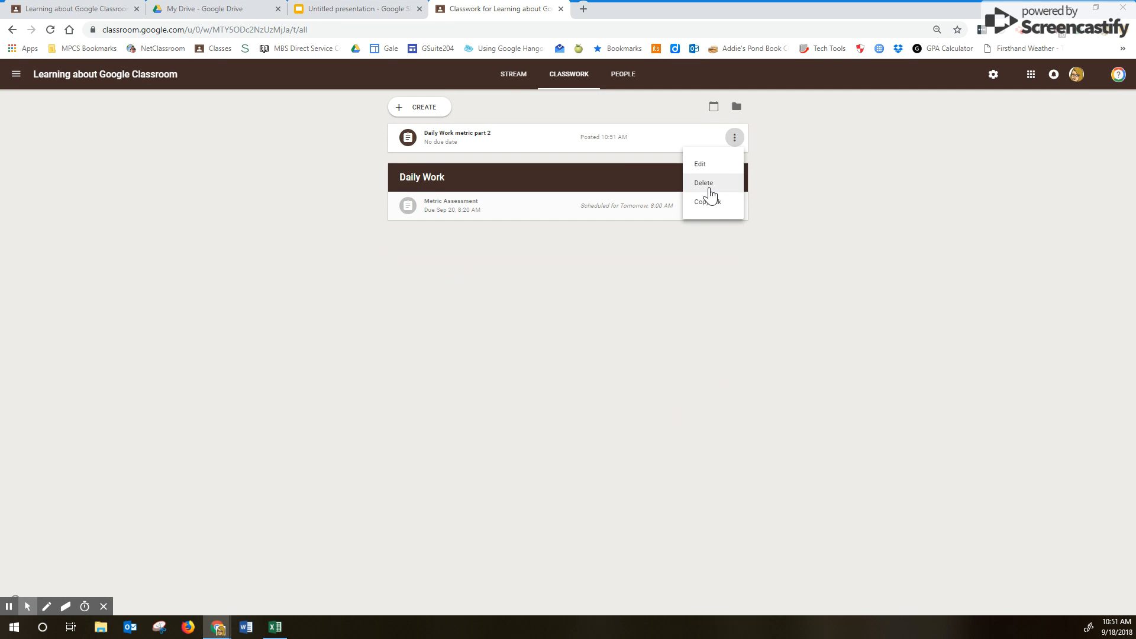
{"action": "left_click", "coordinate": [704, 184]}
{"action": "left_click", "coordinate": [614, 358]}
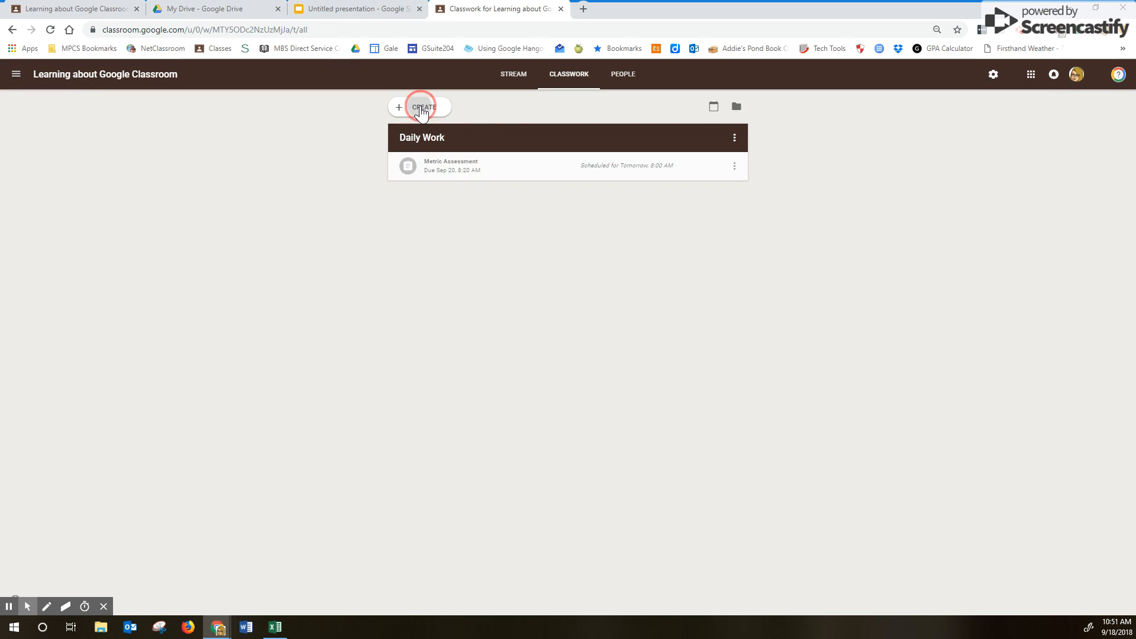
- Create an assignment titled 'daily work part 2' and schedule it for September 20
{"action": "left_click", "coordinate": [420, 107]}
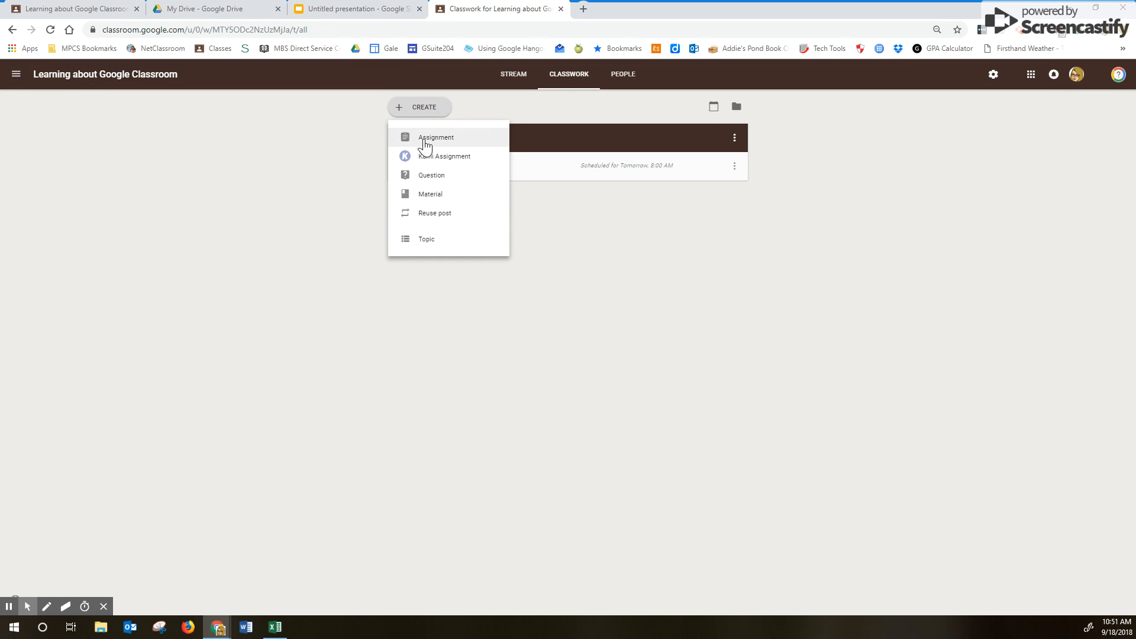
{"action": "type", "text": "daily 2o"}
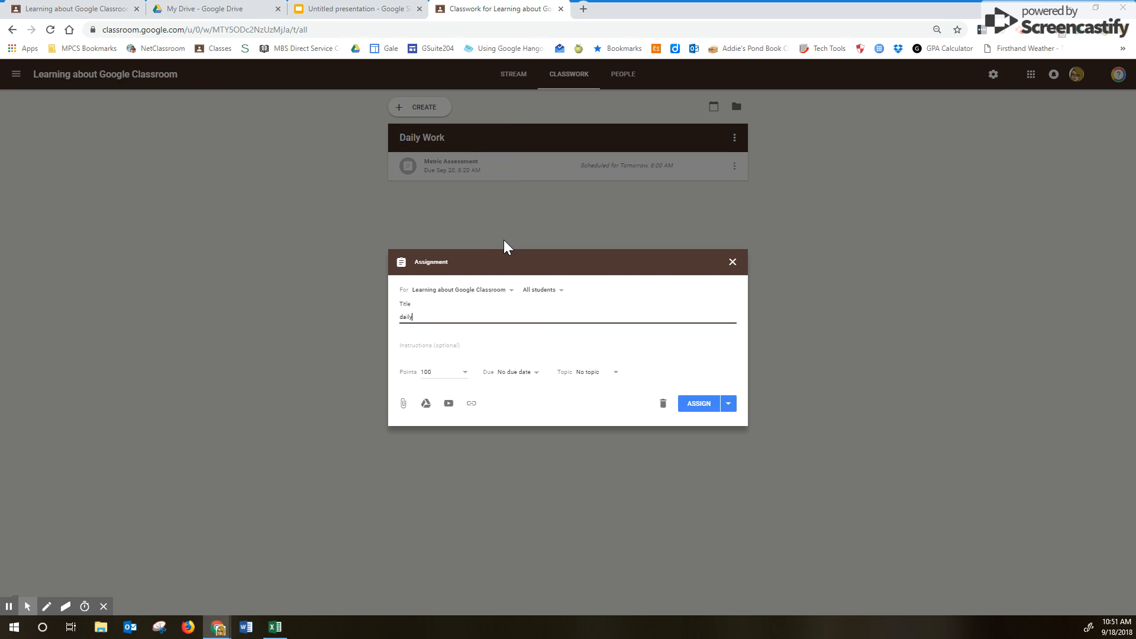
{"action": "key", "text": "BackSpace"}
{"action": "type", "text": "work part s2"}
{"action": "left_click", "coordinate": [728, 404]}
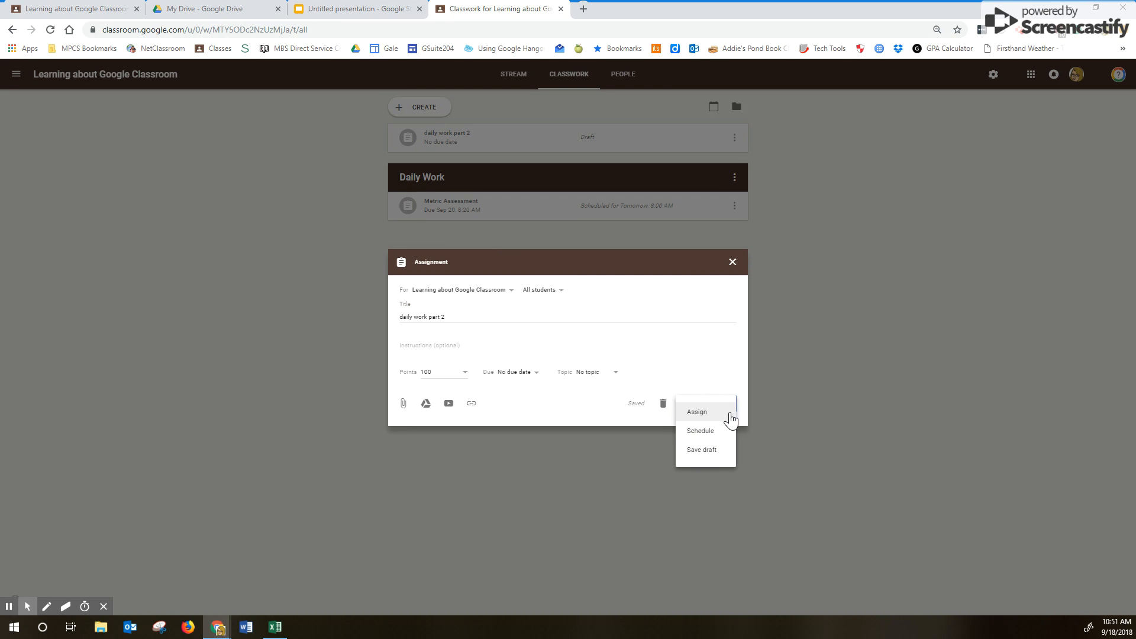
{"action": "left_click", "coordinate": [716, 432]}
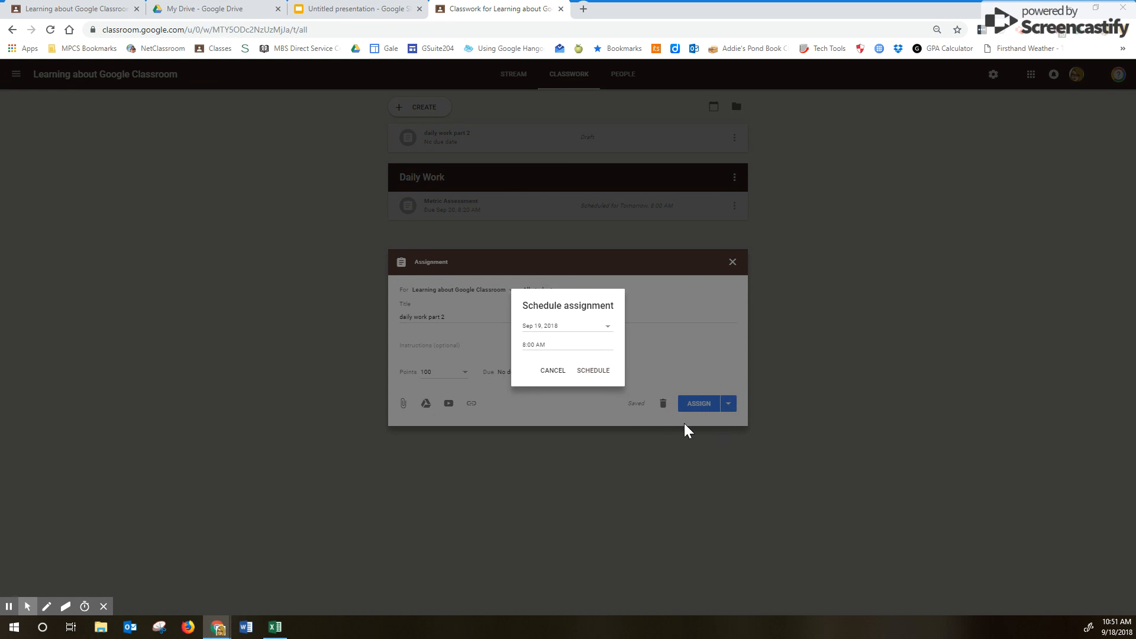
{"action": "left_click", "coordinate": [544, 326]}
{"action": "left_click", "coordinate": [591, 417]}
{"action": "left_click", "coordinate": [592, 372]}
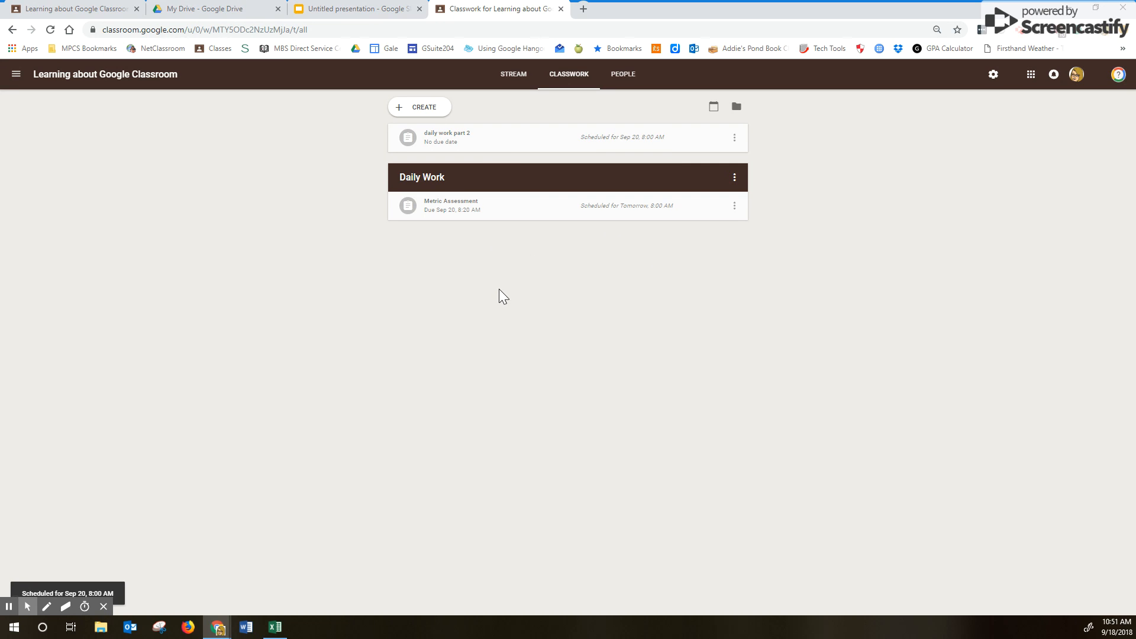
- Edit the scheduled 'daily work part 2' assignment to place it in the Daily Work topic
{"action": "left_click", "coordinate": [734, 137]}
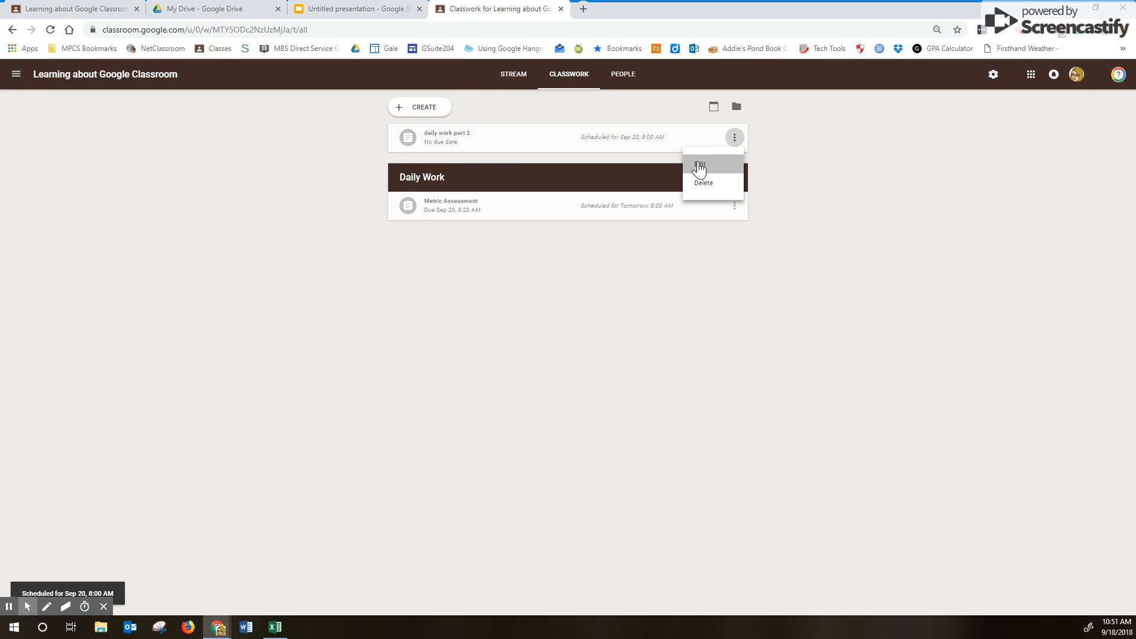
{"action": "left_click", "coordinate": [699, 167]}
{"action": "left_click", "coordinate": [599, 388]}
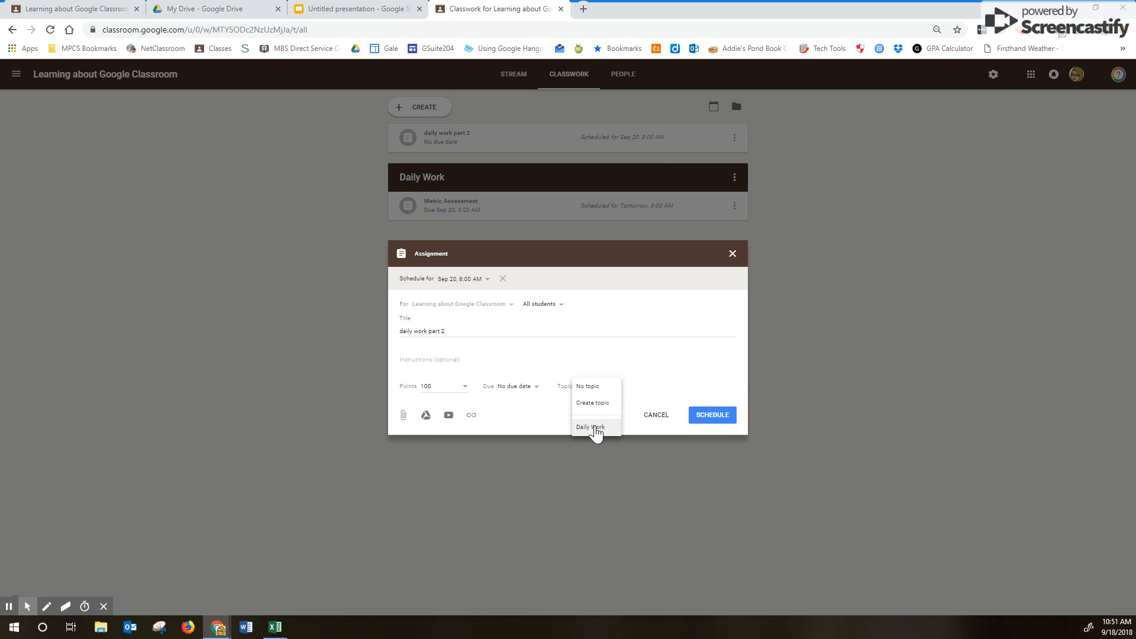
{"action": "left_click", "coordinate": [591, 427]}
{"action": "left_click", "coordinate": [709, 414]}
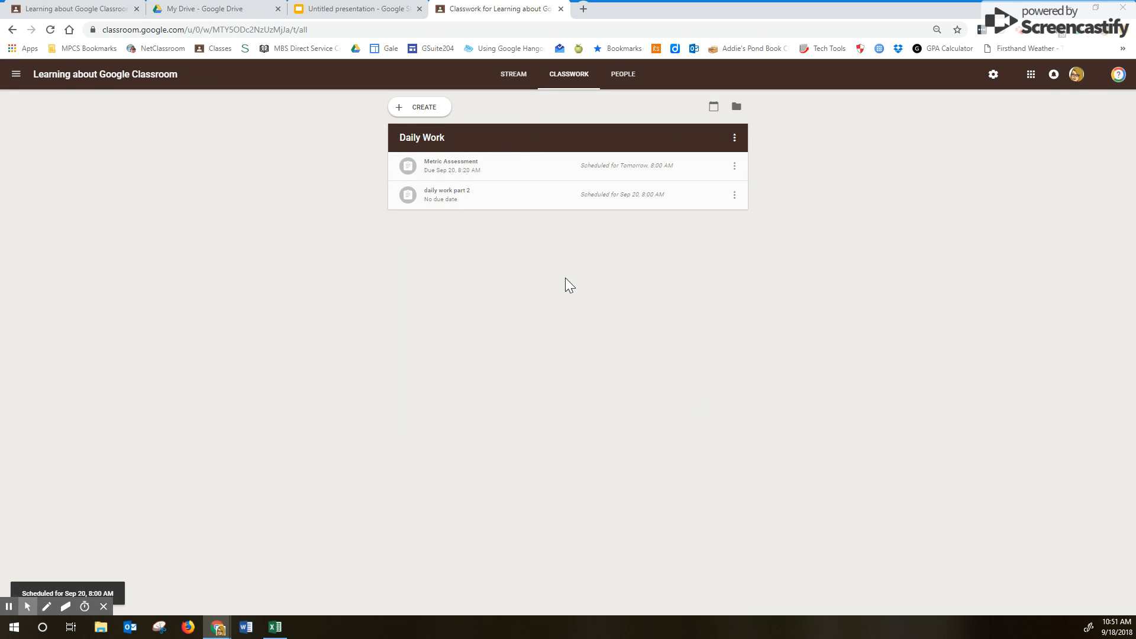
{"action": "left_click", "coordinate": [420, 111]}
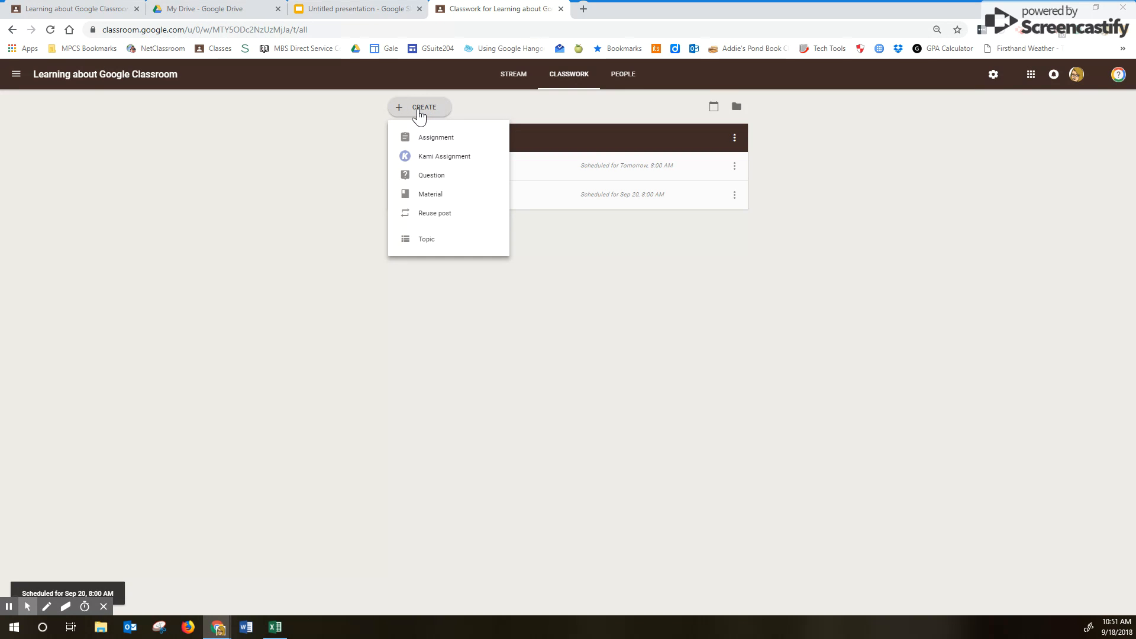
- Start a new assignment titled 'Metric Quiz 1'
{"action": "left_click", "coordinate": [414, 141]}
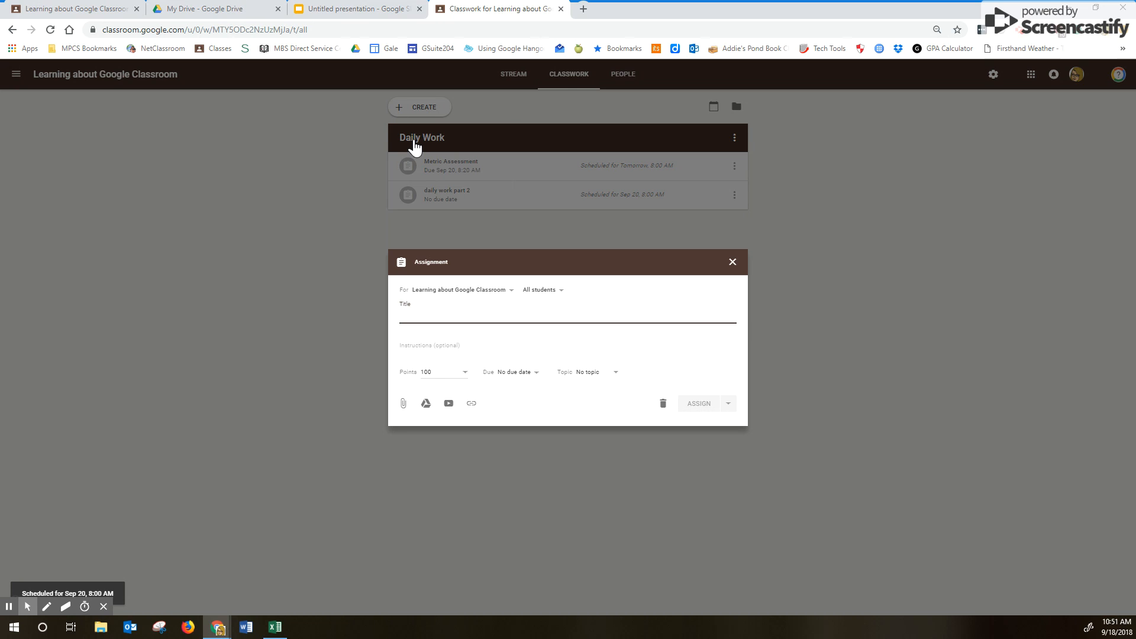
{"action": "type", "text": "Mertic"}
{"action": "key", "text": "BackSpace"}
{"action": "key", "text": "BackSpace"}
{"action": "key", "text": "BackSpace"}
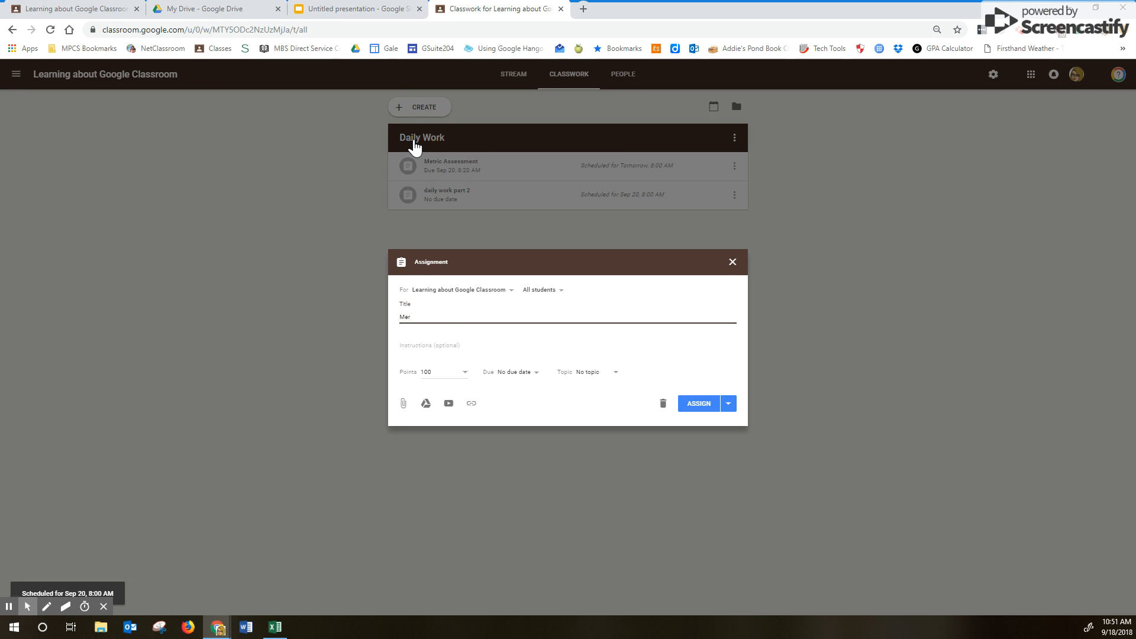
{"action": "type", "text": "tri"}
{"action": "key", "text": "BackSpace"}
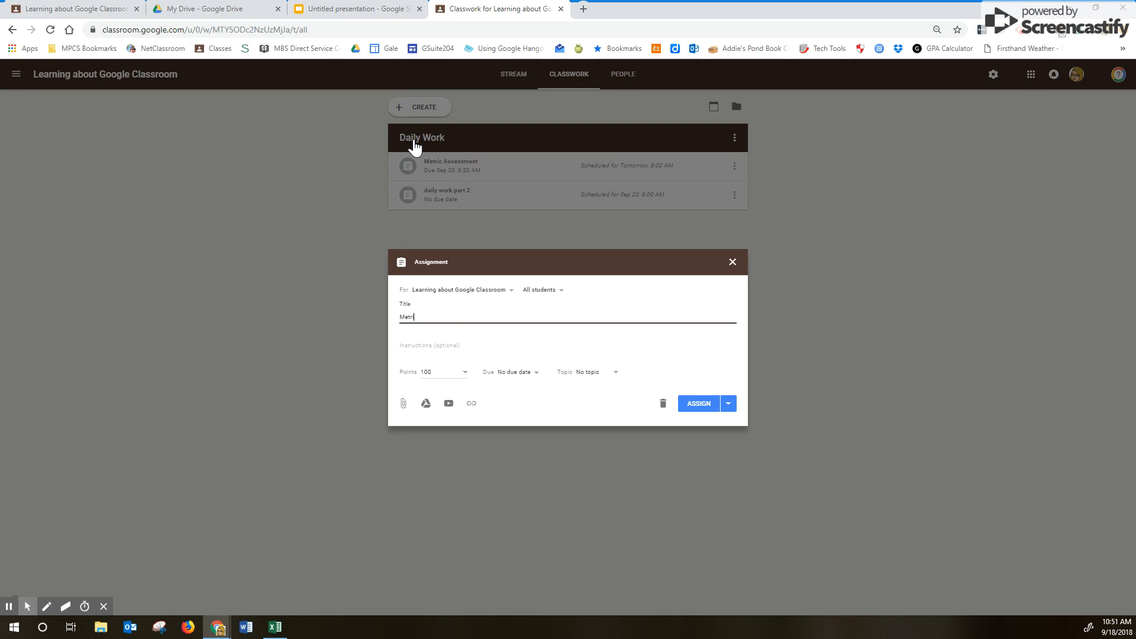
{"action": "type", "text": "tric Quiz 1"}
- Create a new topic named 'Quiz' for it and post the assignment
{"action": "left_click", "coordinate": [594, 382]}
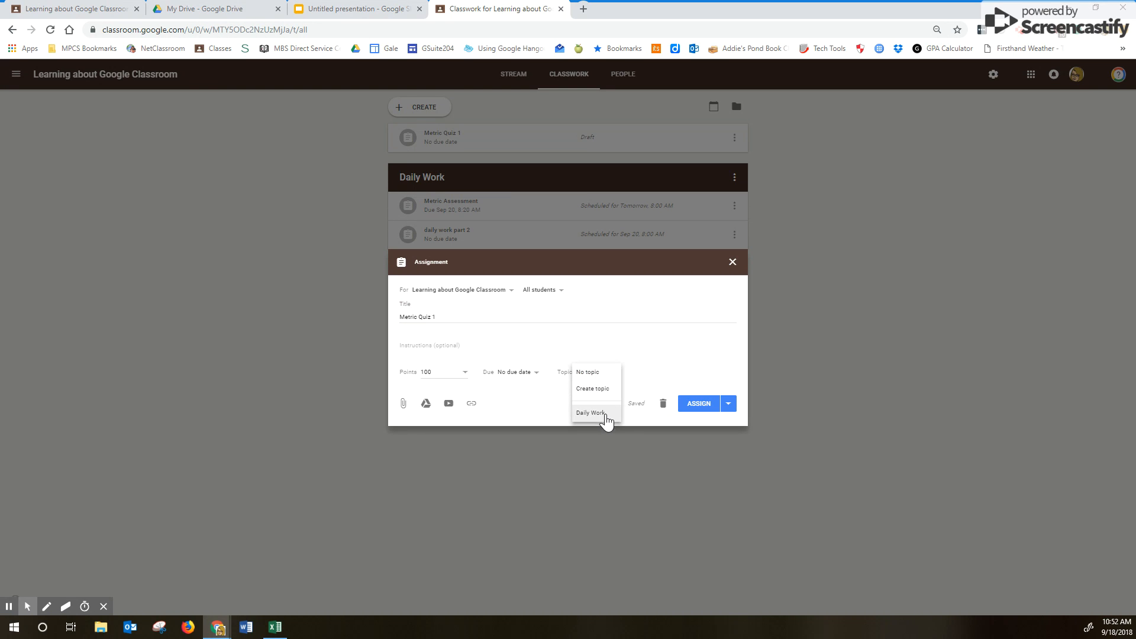
{"action": "left_click", "coordinate": [594, 389]}
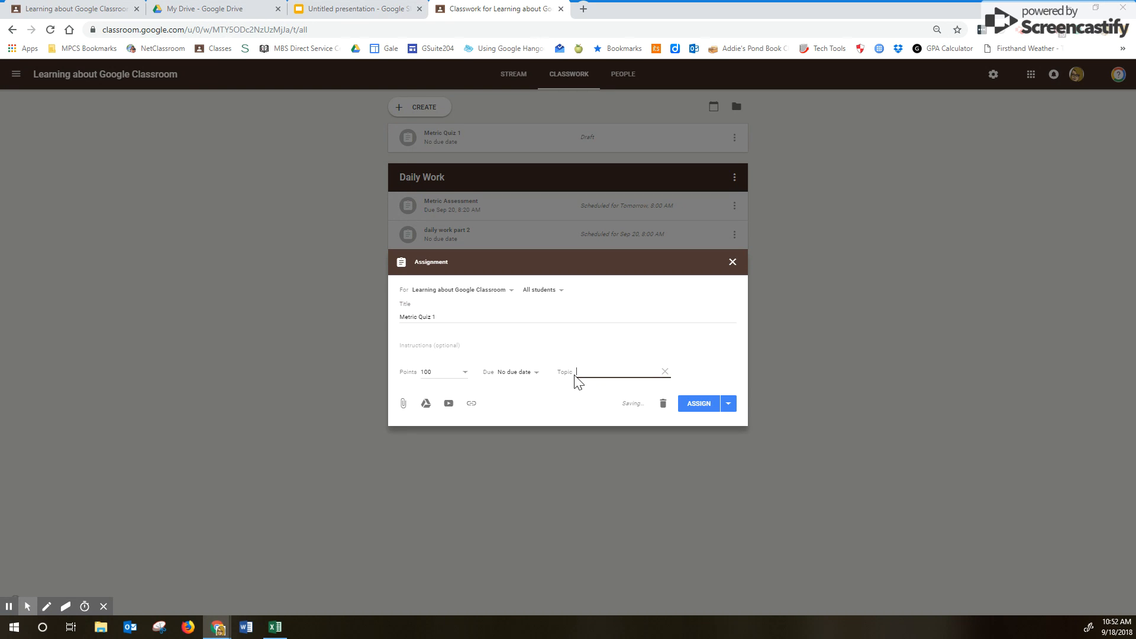
{"action": "type", "text": "Quiz"}
{"action": "left_click", "coordinate": [698, 404]}
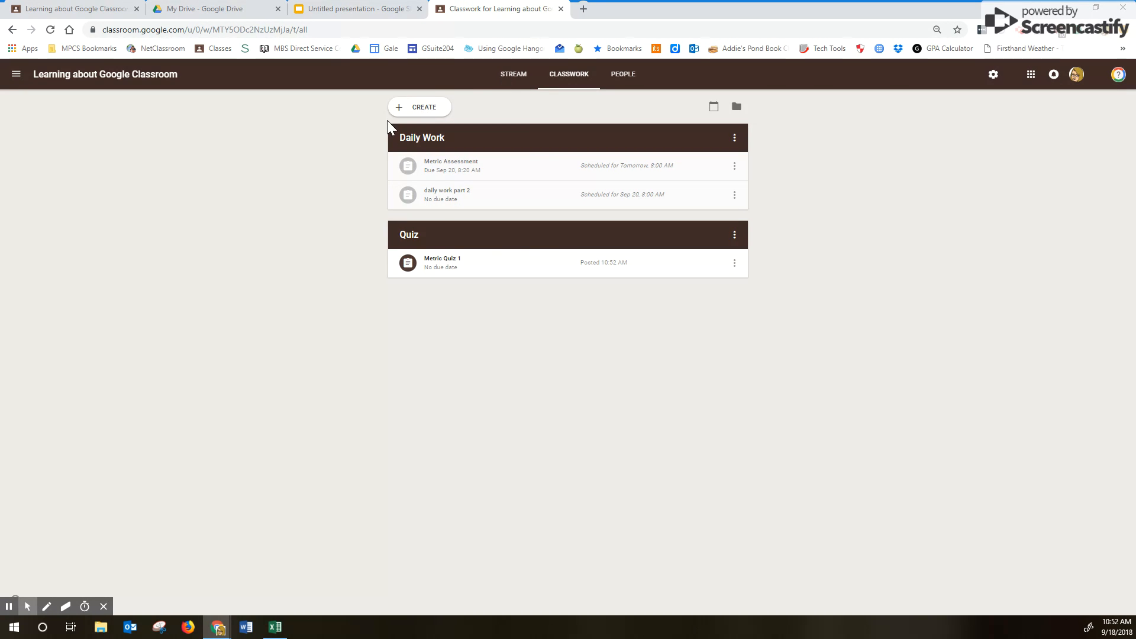
- Switch between Stream and Classwork, ending on the Stream showing the Metric Quiz 1 post
{"action": "left_click", "coordinate": [518, 77]}
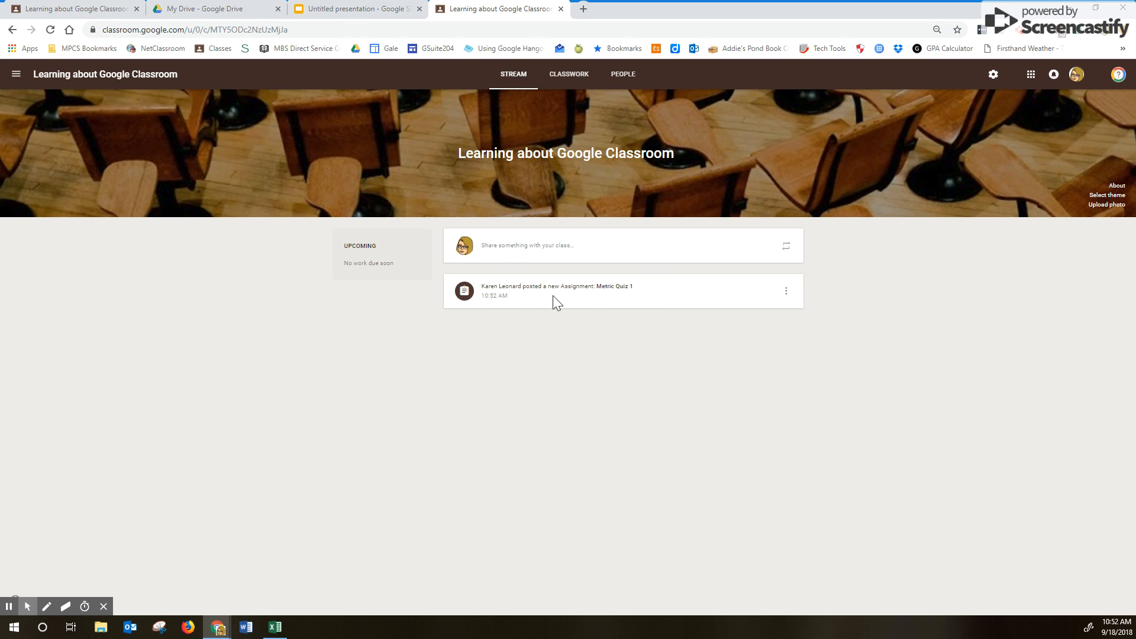
{"action": "left_click", "coordinate": [562, 77]}
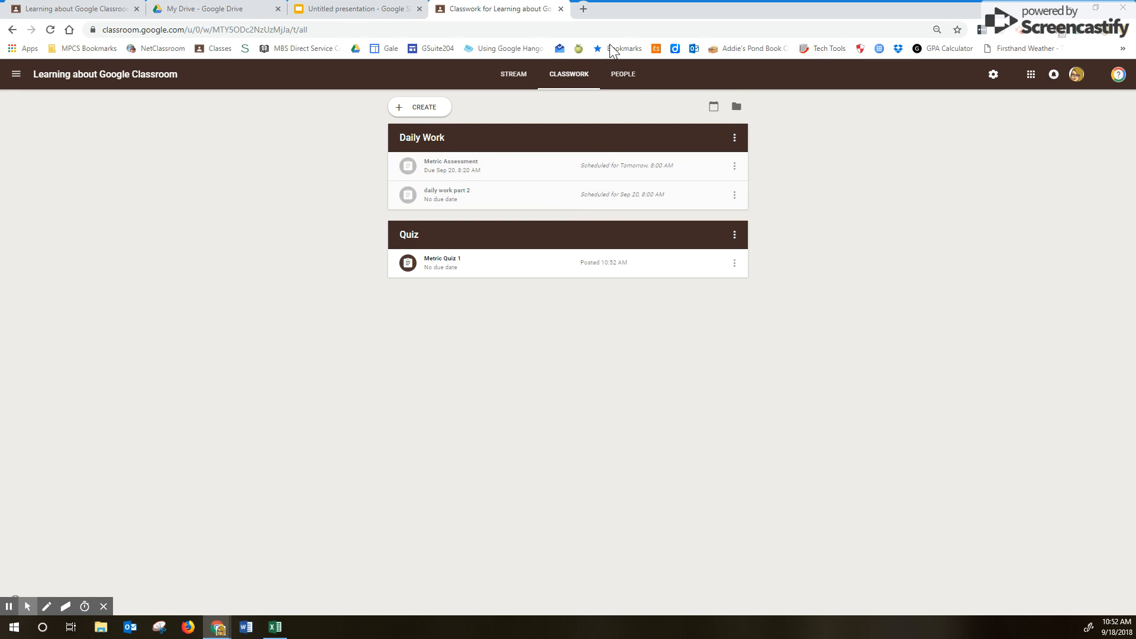
{"action": "left_click", "coordinate": [513, 75]}
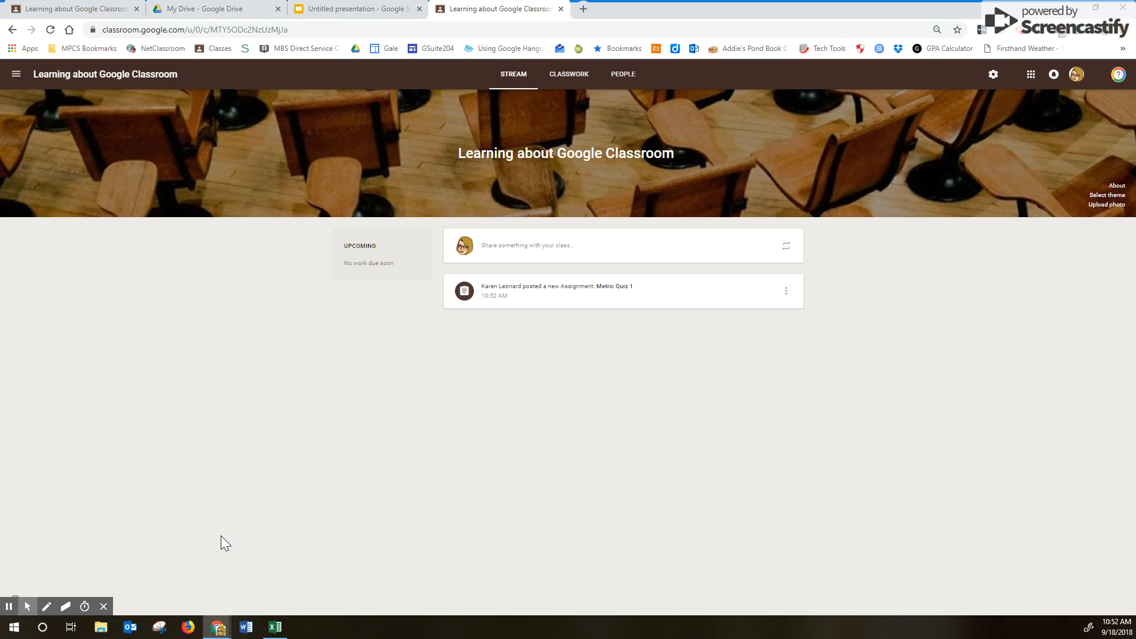